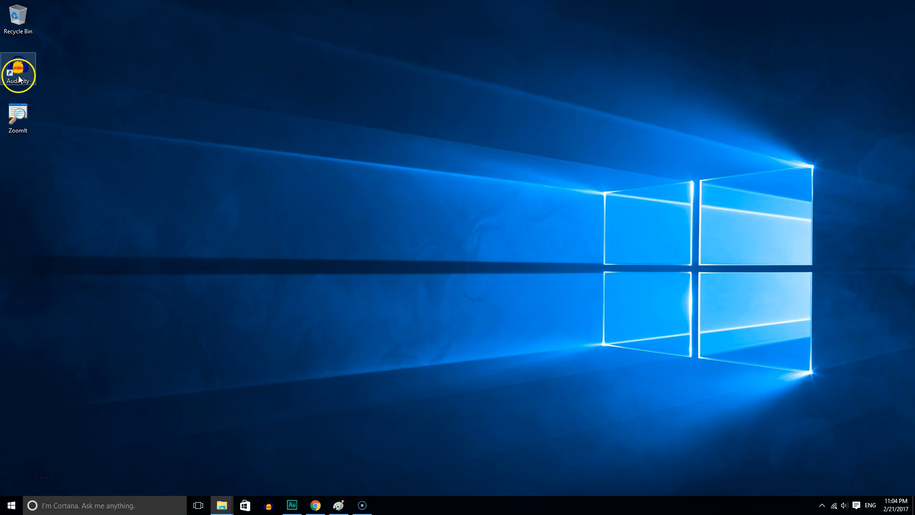
Step: Open Audacity from the desktop
{"action": "double_click", "coordinate": [19, 77]}
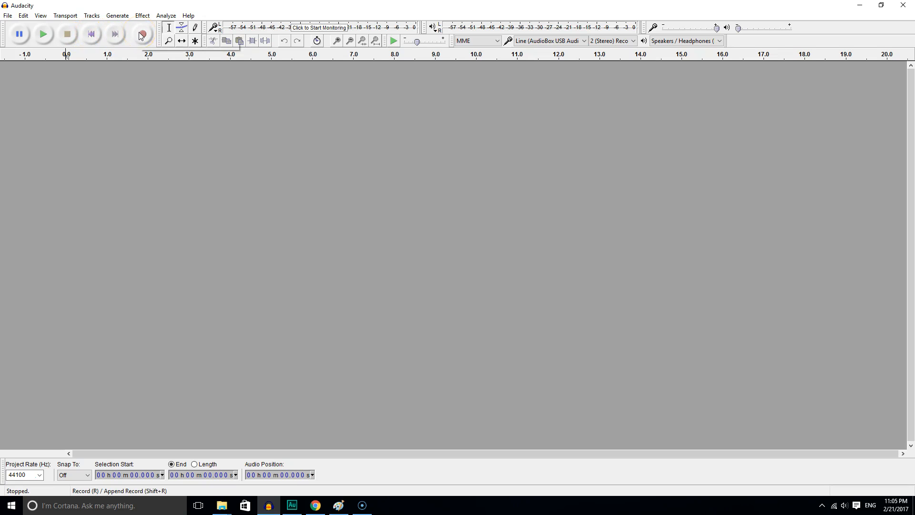
Step: Look over the editing tools, including Selection, Envelope, Draw, Zoom, Time Shift and Multi-Tool Mode, plus the sync-lock and zoom controls
{"action": "left_click", "coordinate": [169, 42]}
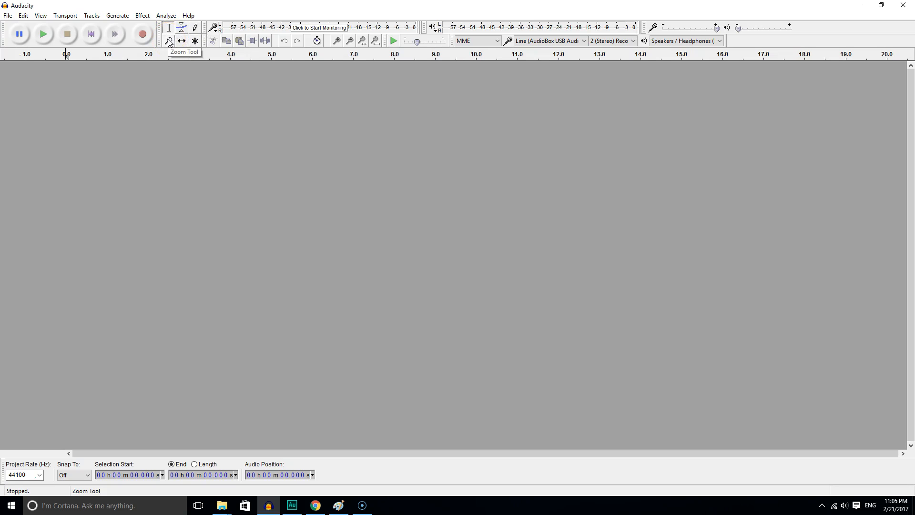
{"action": "left_click", "coordinate": [182, 28]}
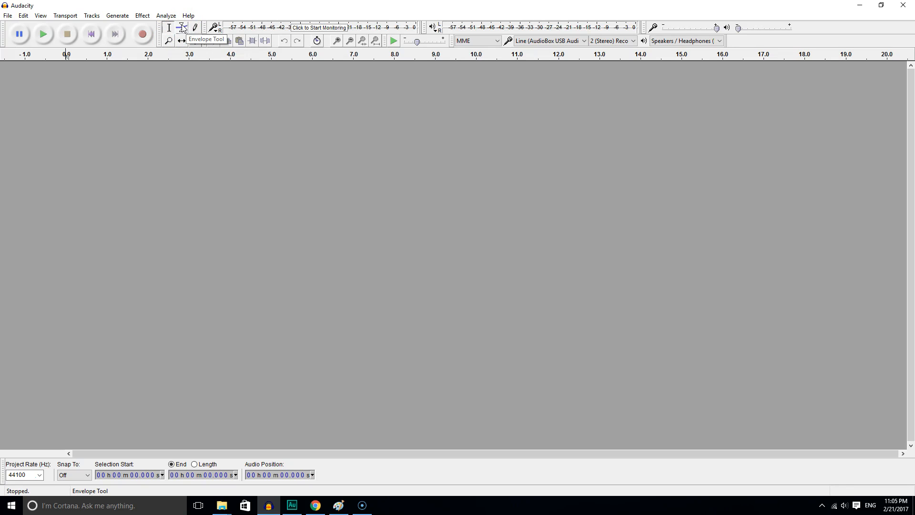
{"action": "left_click", "coordinate": [183, 42]}
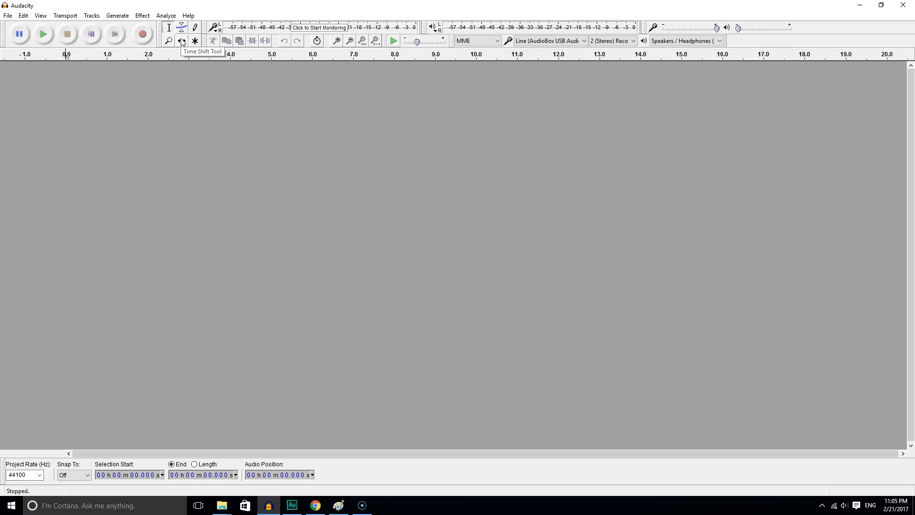
{"action": "left_click", "coordinate": [195, 29]}
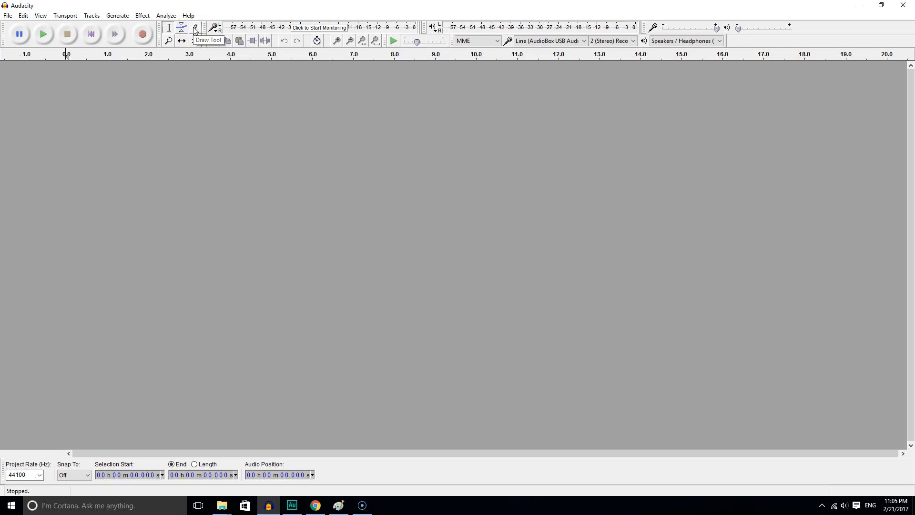
{"action": "left_click", "coordinate": [195, 41]}
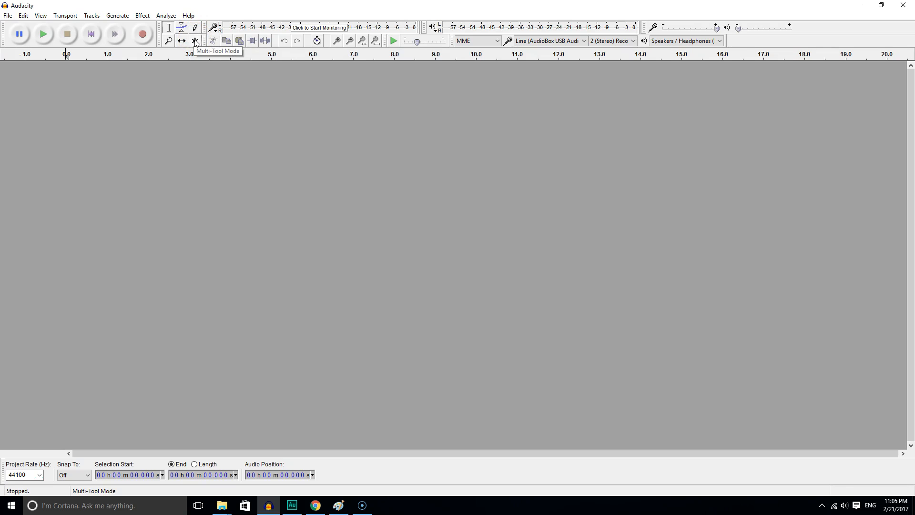
{"action": "left_click", "coordinate": [182, 28]}
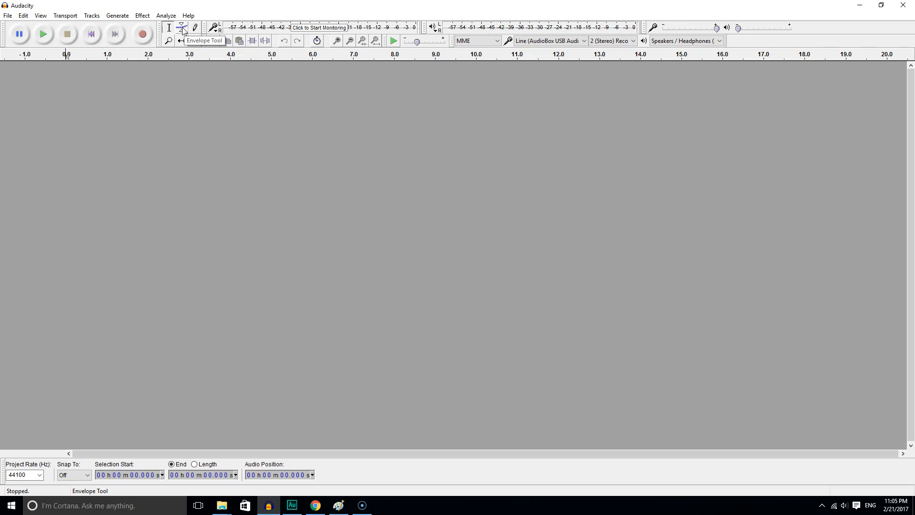
{"action": "left_click", "coordinate": [196, 41]}
{"action": "left_click", "coordinate": [170, 29]}
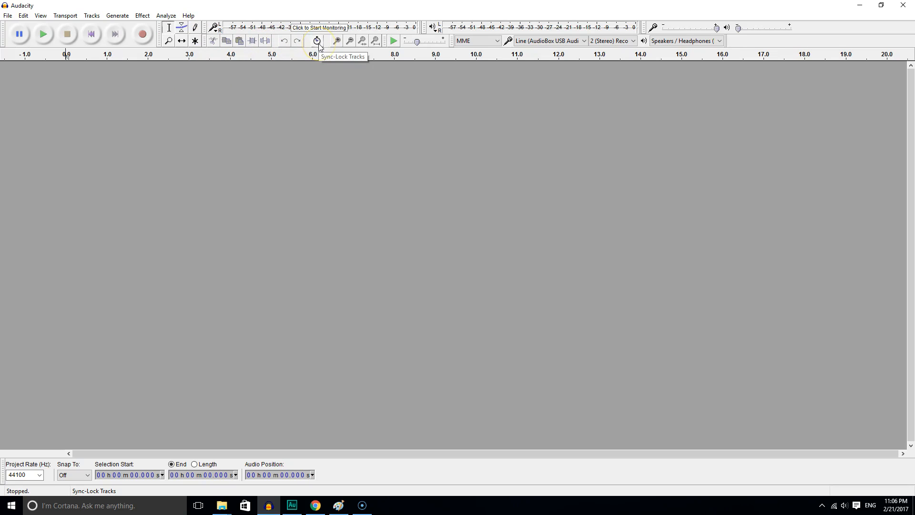
{"action": "left_click", "coordinate": [149, 100]}
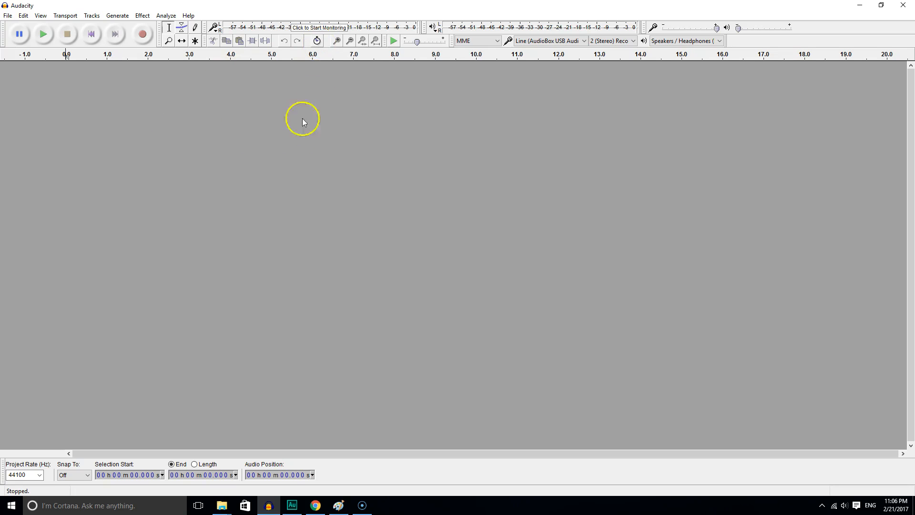
{"action": "left_click", "coordinate": [350, 43]}
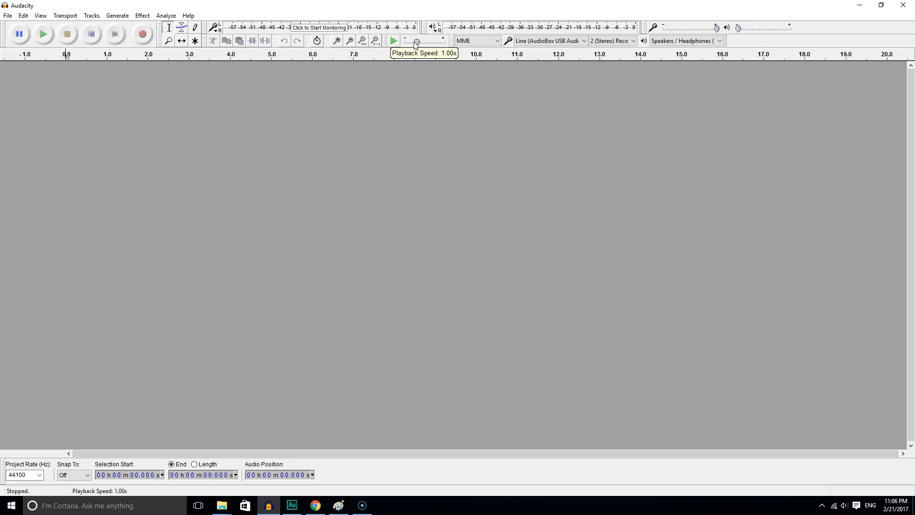
Step: Keep the audio host at MME, choose Line (AudioBox USB Audio) for recording and Speakers / Headphones (Realtek) for playback
{"action": "left_click", "coordinate": [497, 41]}
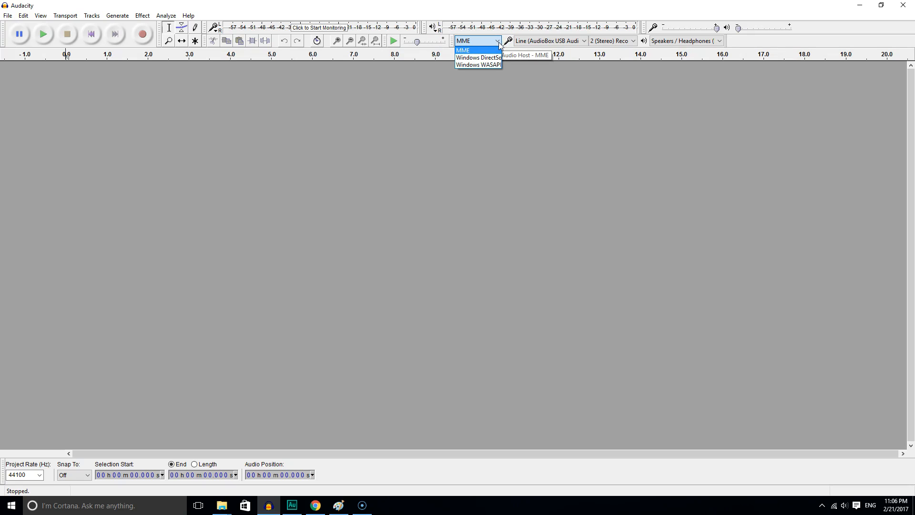
{"action": "left_click", "coordinate": [497, 42]}
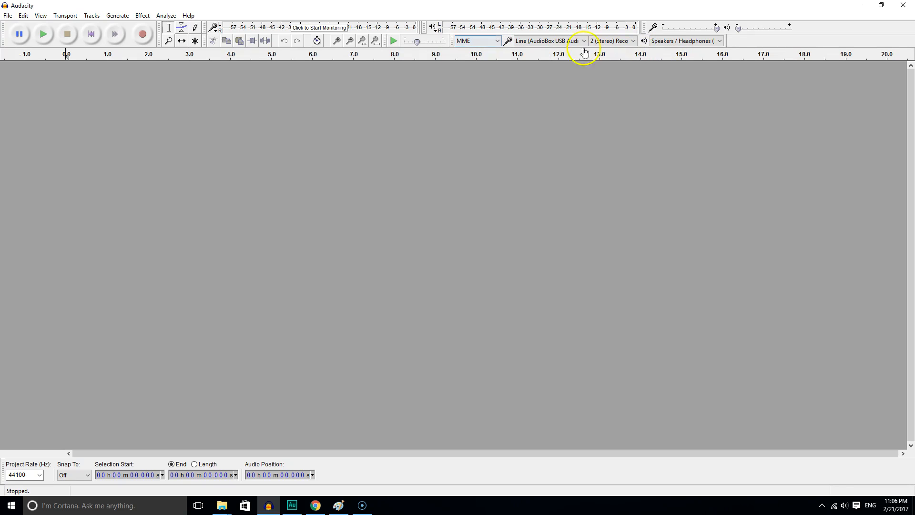
{"action": "left_click", "coordinate": [584, 41]}
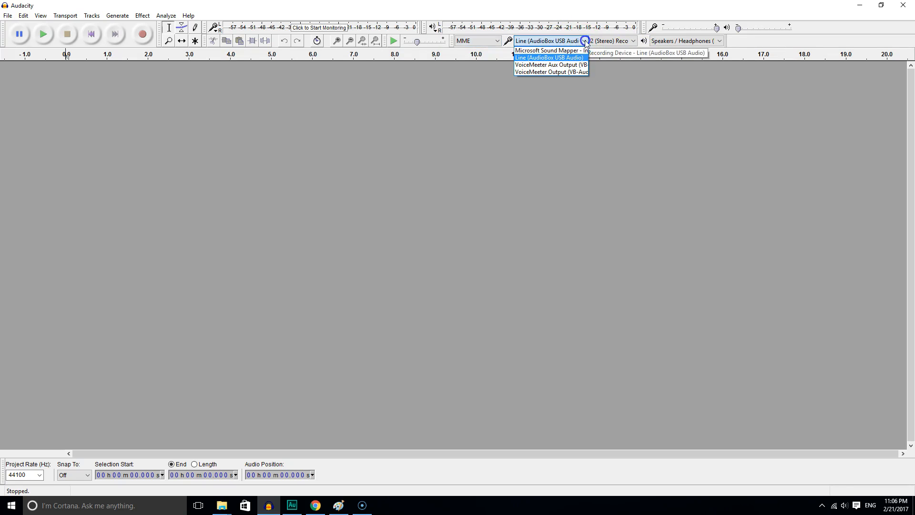
{"action": "left_click", "coordinate": [531, 58]}
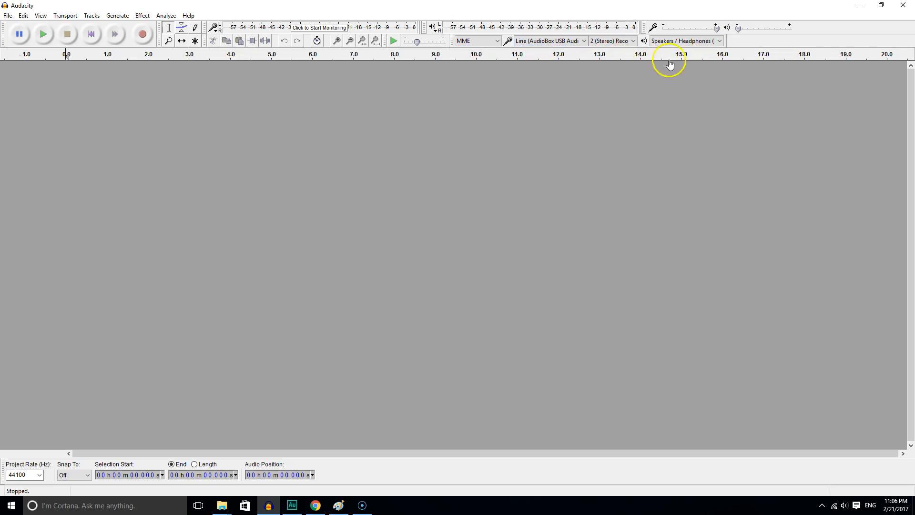
{"action": "left_click", "coordinate": [719, 41]}
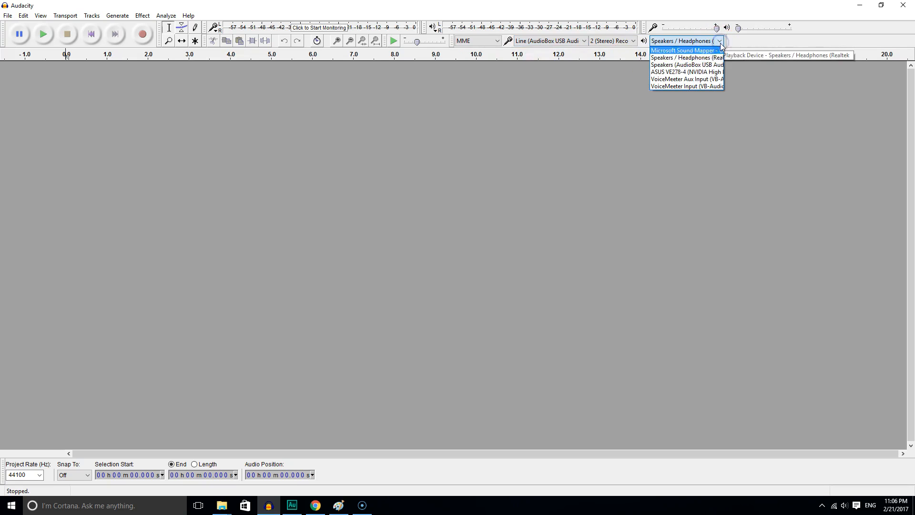
{"action": "left_click", "coordinate": [689, 59]}
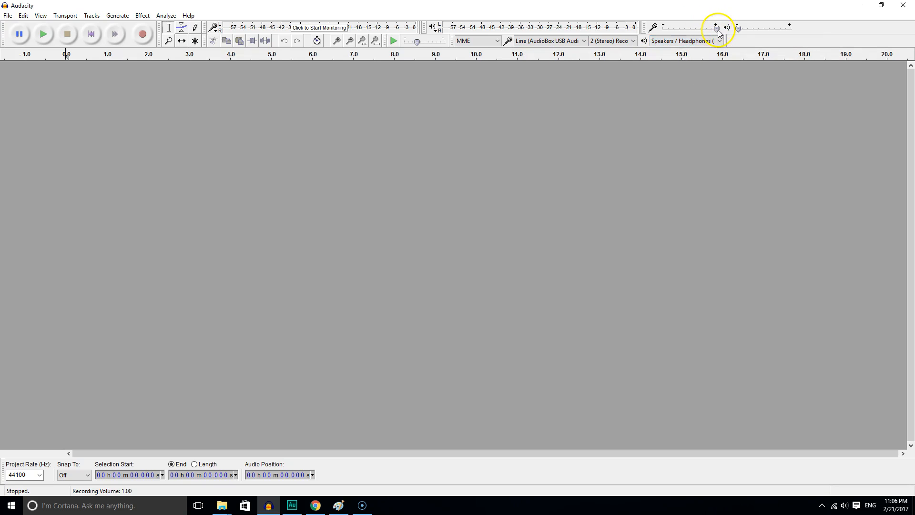
Step: Lower the recording volume slightly below its maximum and check the playback volume
{"action": "left_click_drag", "start_coordinate": [718, 29], "coordinate": [714, 30]}
{"action": "mouse_move", "coordinate": [741, 30]}
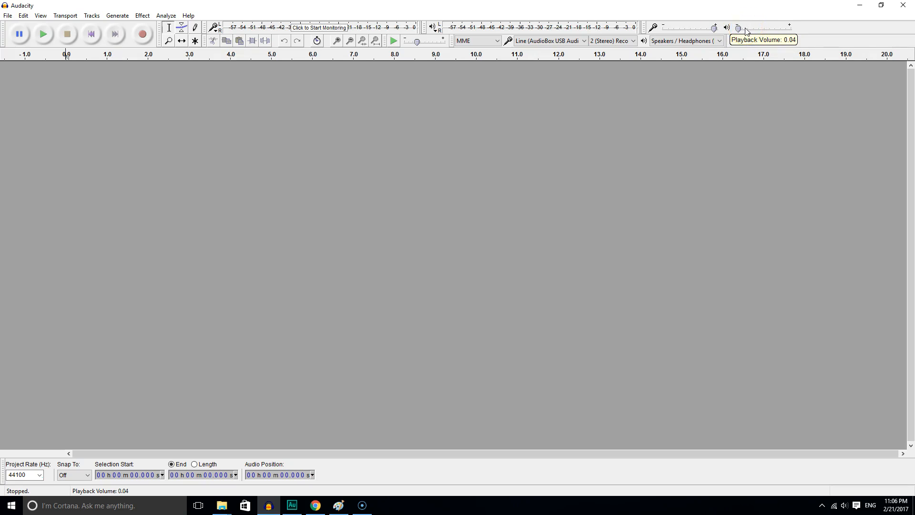
{"action": "left_click", "coordinate": [177, 116]}
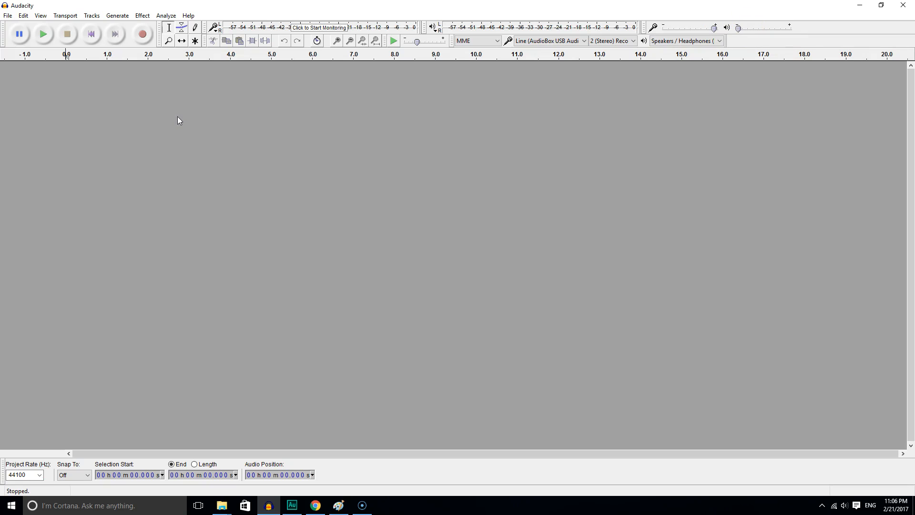
Step: Import the Club_Thump audio file as a new track and preview its opening seconds
{"action": "left_click_drag", "start_coordinate": [672, 182], "coordinate": [43, 98]}
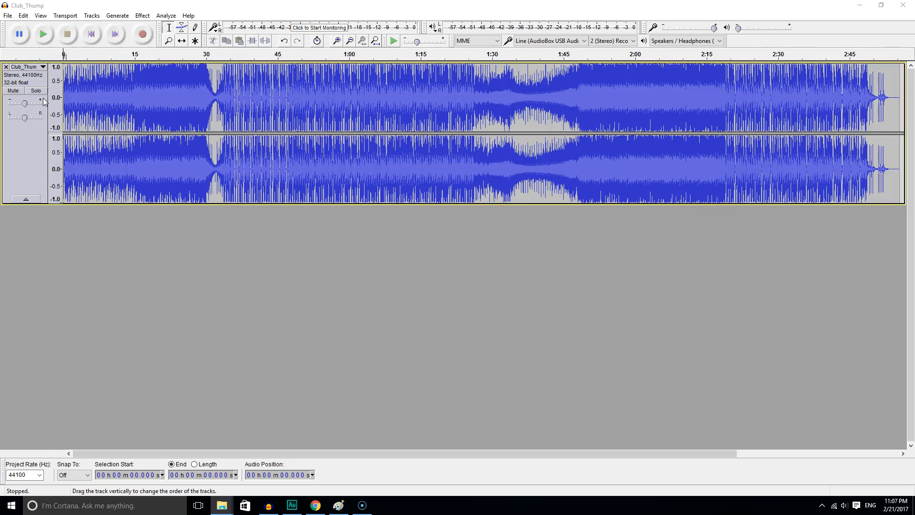
{"action": "left_click", "coordinate": [43, 34]}
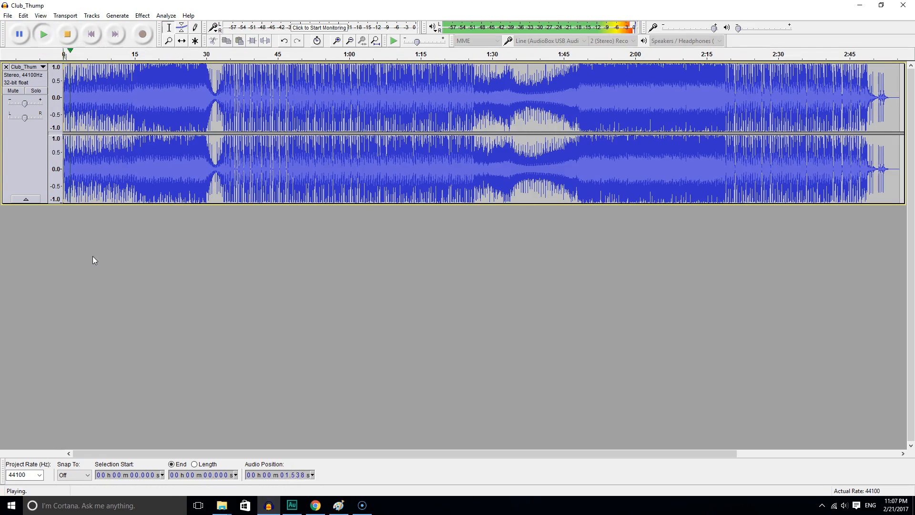
{"action": "left_click", "coordinate": [69, 38]}
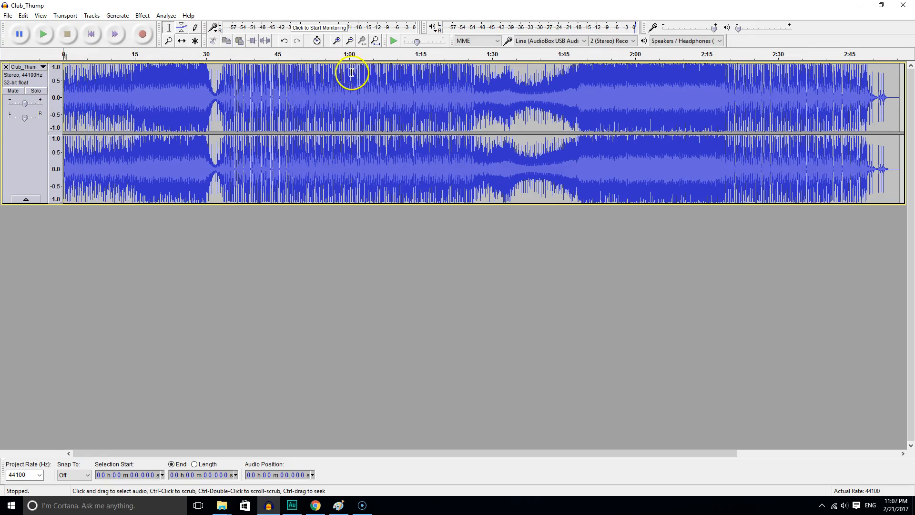
Step: Apply a Fade In to the first 3 seconds or so of the Club_Thump track, from 0 to about 3.05 s
{"action": "left_click", "coordinate": [337, 41]}
{"action": "left_click", "coordinate": [337, 40]}
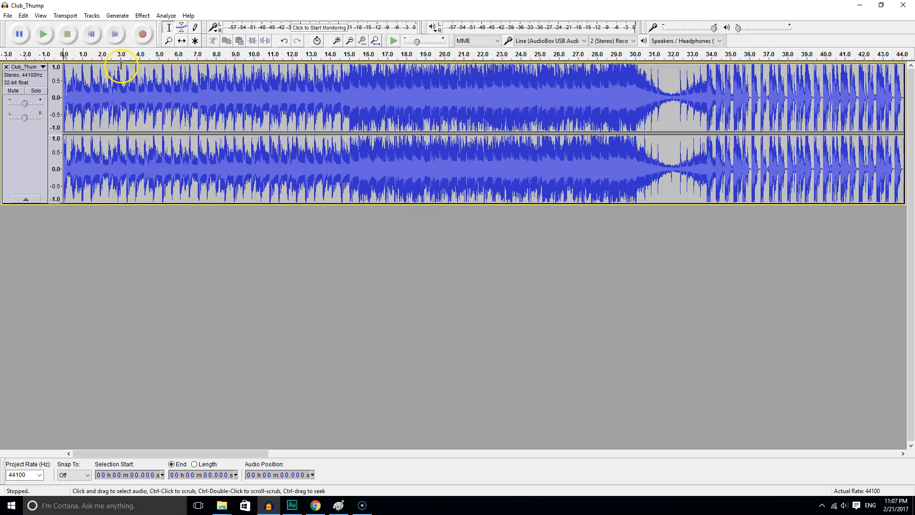
{"action": "left_click_drag", "start_coordinate": [122, 68], "coordinate": [53, 69]}
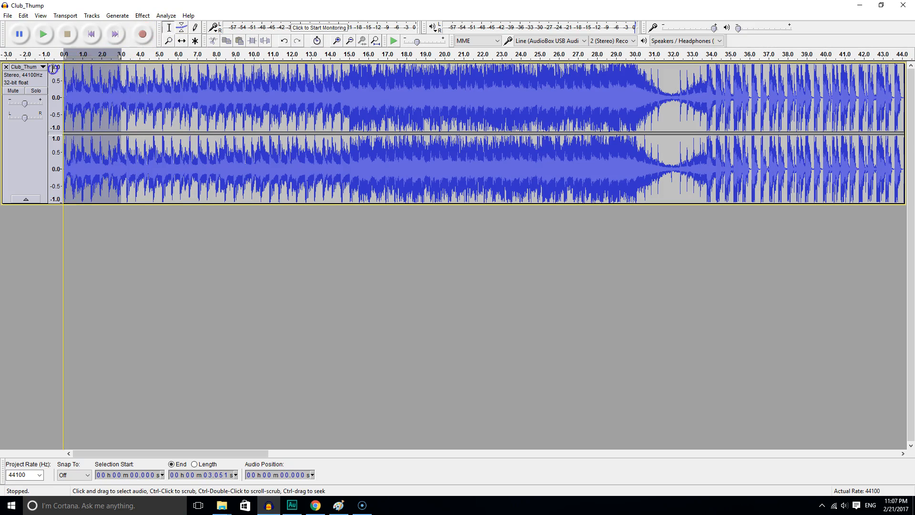
{"action": "left_click", "coordinate": [141, 17]}
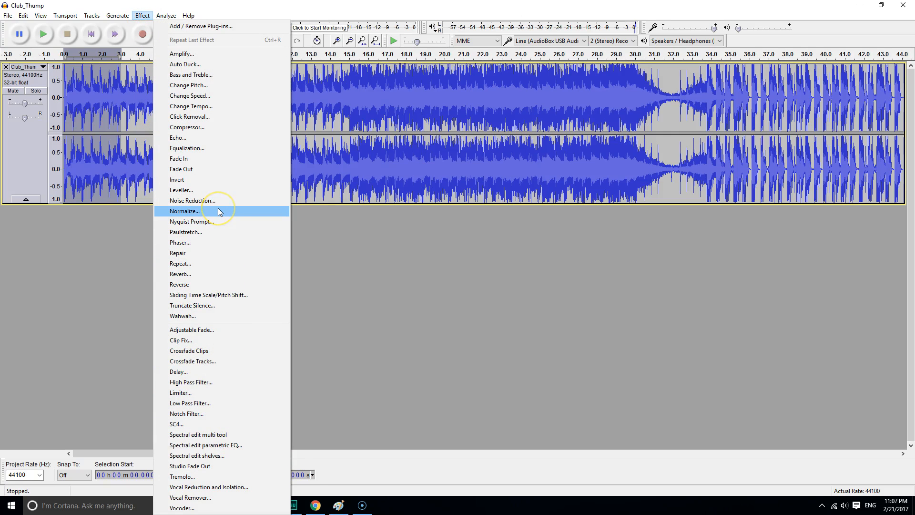
{"action": "left_click", "coordinate": [200, 158]}
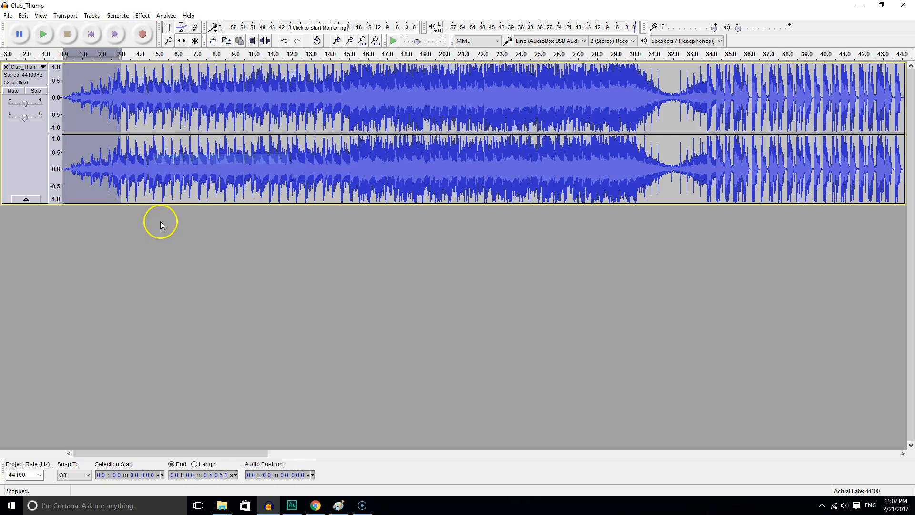
Step: Play the track from its start to hear the fade-in, and pause playback after about 5 seconds
{"action": "left_click", "coordinate": [91, 34]}
{"action": "left_click", "coordinate": [43, 34]}
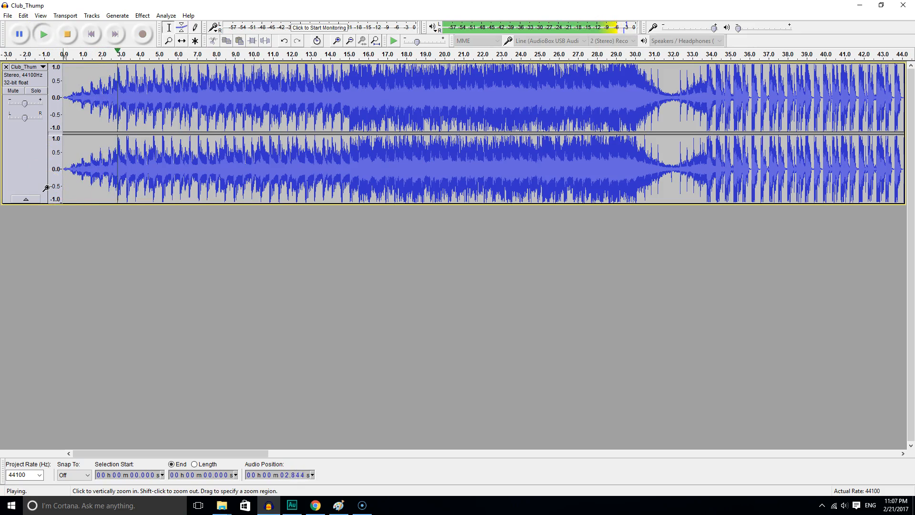
{"action": "left_click", "coordinate": [19, 33]}
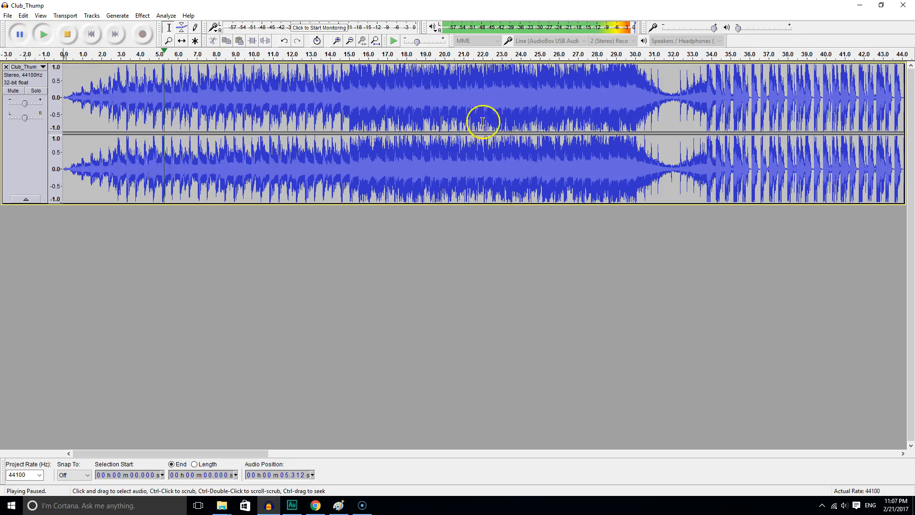
Step: Stop playback and delete all audio from about 22.26 s to the end of the track
{"action": "left_click", "coordinate": [487, 95]}
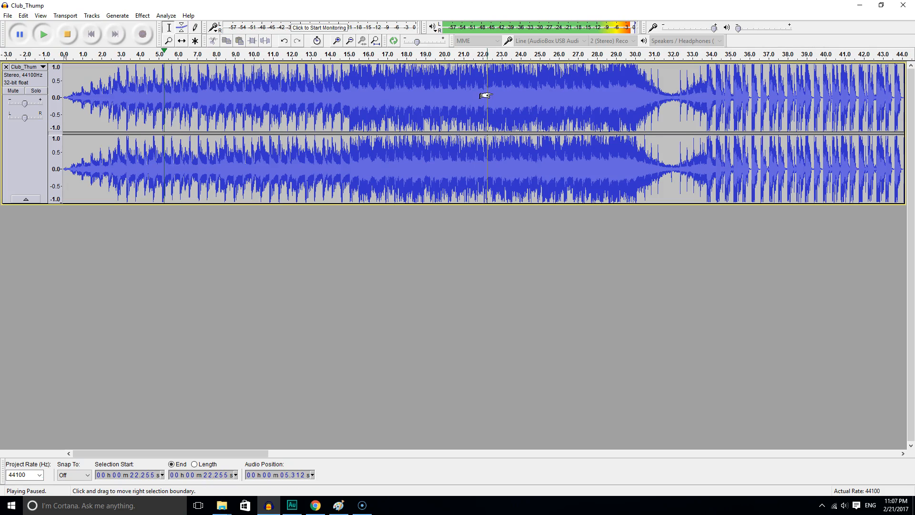
{"action": "key", "text": "shift+End"}
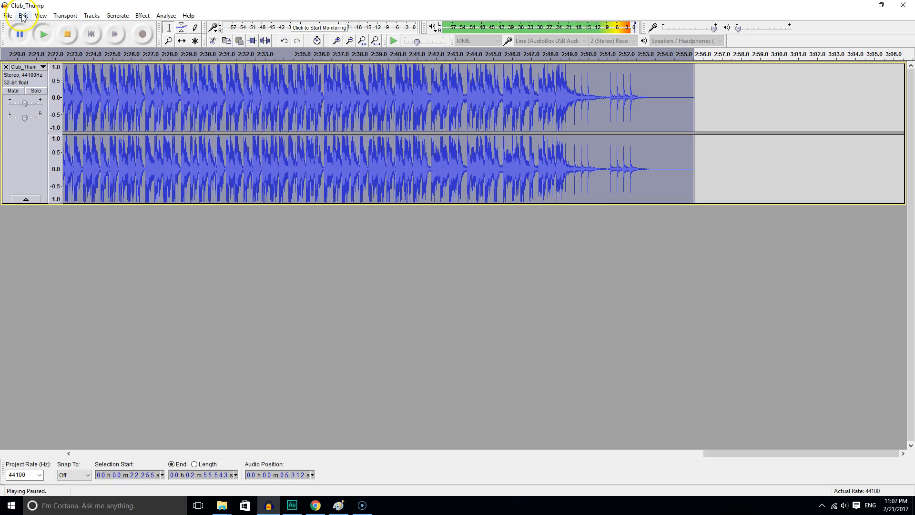
{"action": "left_click", "coordinate": [22, 17]}
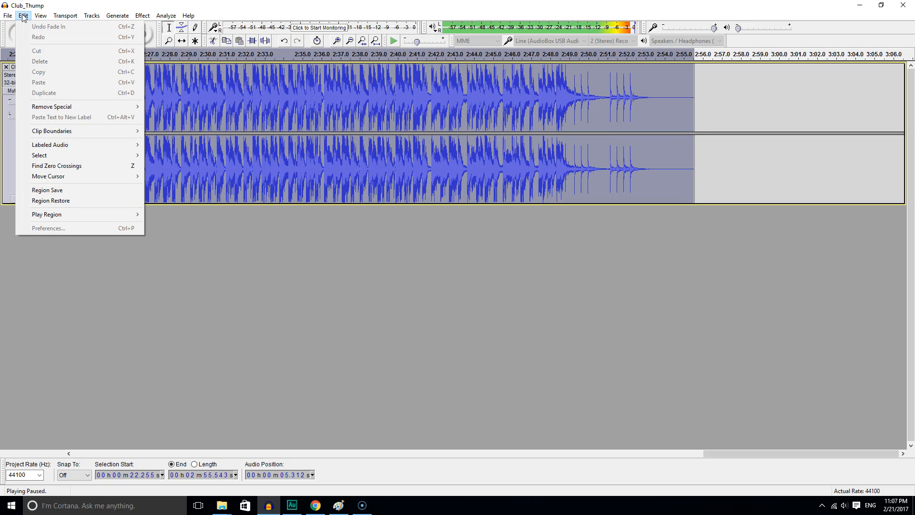
{"action": "left_click", "coordinate": [136, 9]}
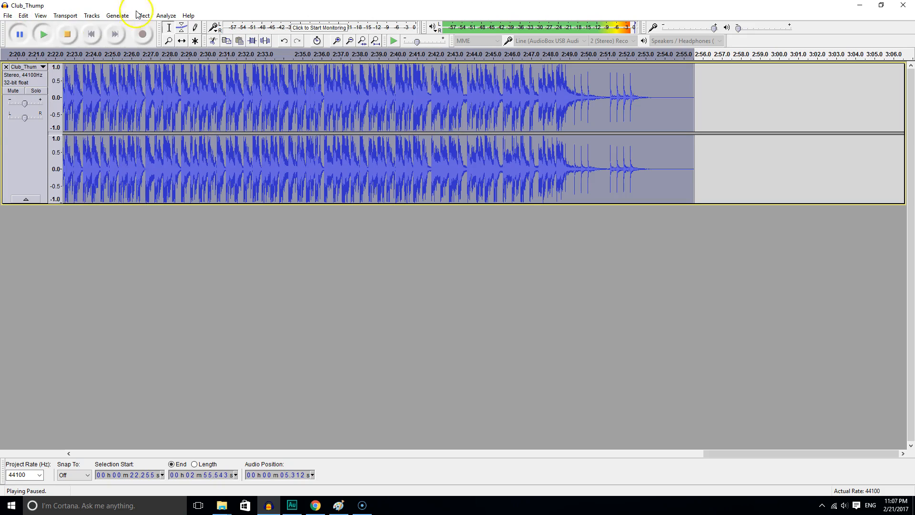
{"action": "left_click", "coordinate": [68, 36]}
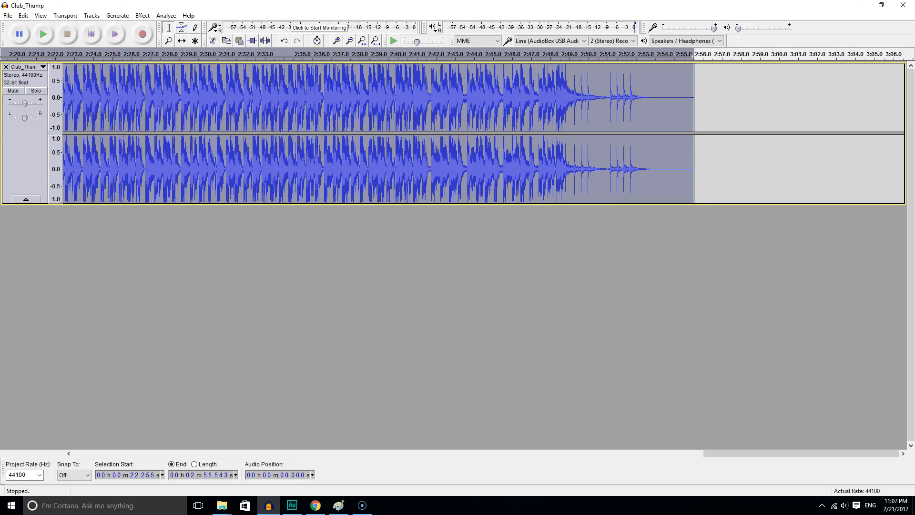
{"action": "key", "text": "Delete"}
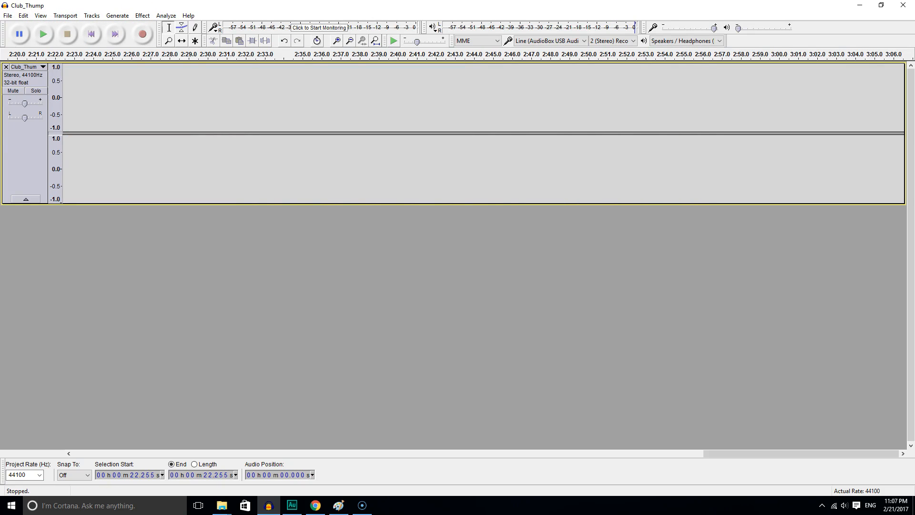
Step: Apply a Fade Out to the end of the Club_Thump track, from about 19.03 s to 22.255 s
{"action": "key", "text": "Home"}
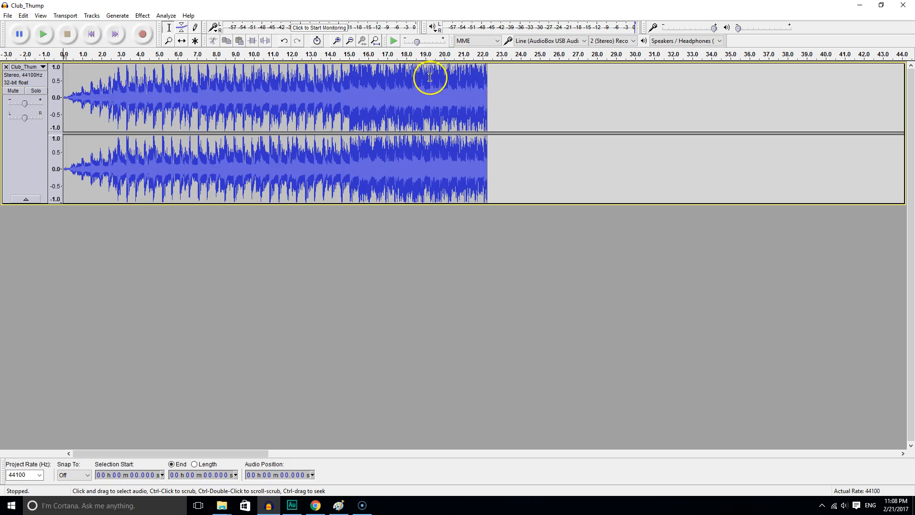
{"action": "left_click_drag", "start_coordinate": [426, 77], "coordinate": [488, 76]}
{"action": "left_click", "coordinate": [143, 16]}
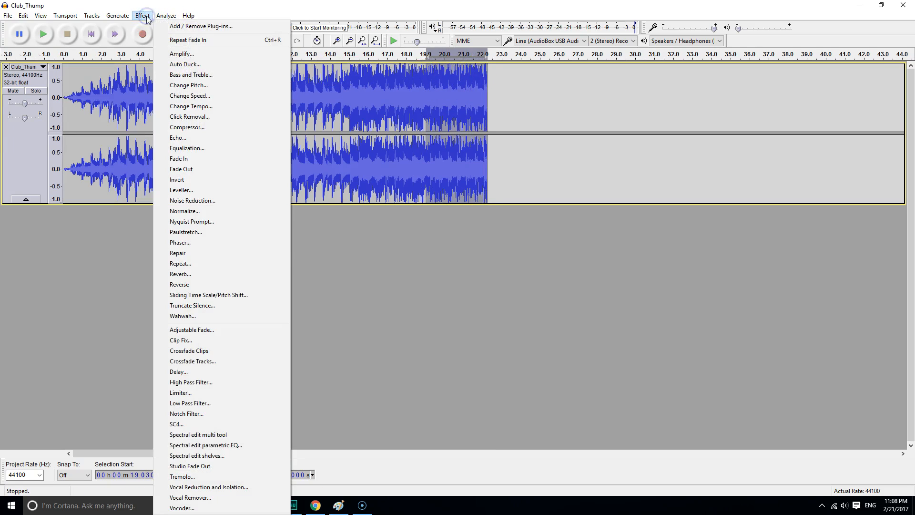
{"action": "left_click", "coordinate": [199, 170]}
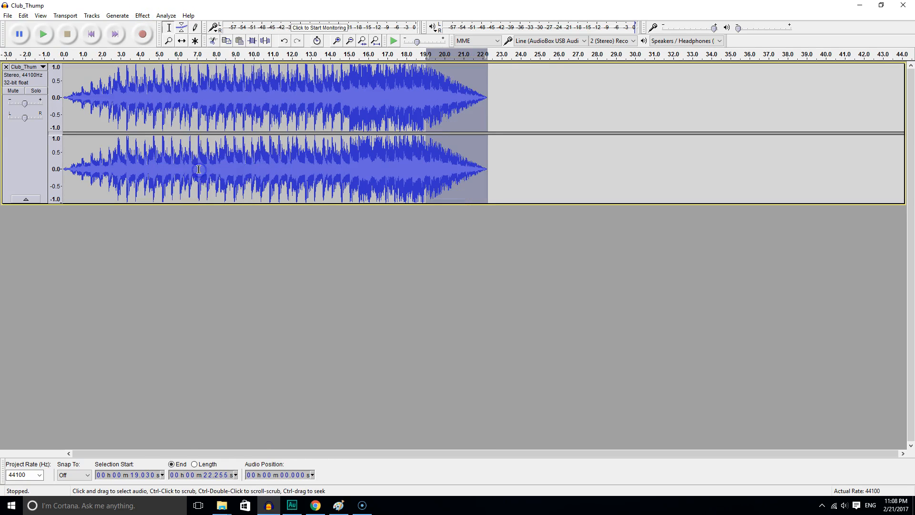
Step: Play the Club_Thump track from about 18.18 s to hear the fade-out
{"action": "left_click", "coordinate": [408, 148]}
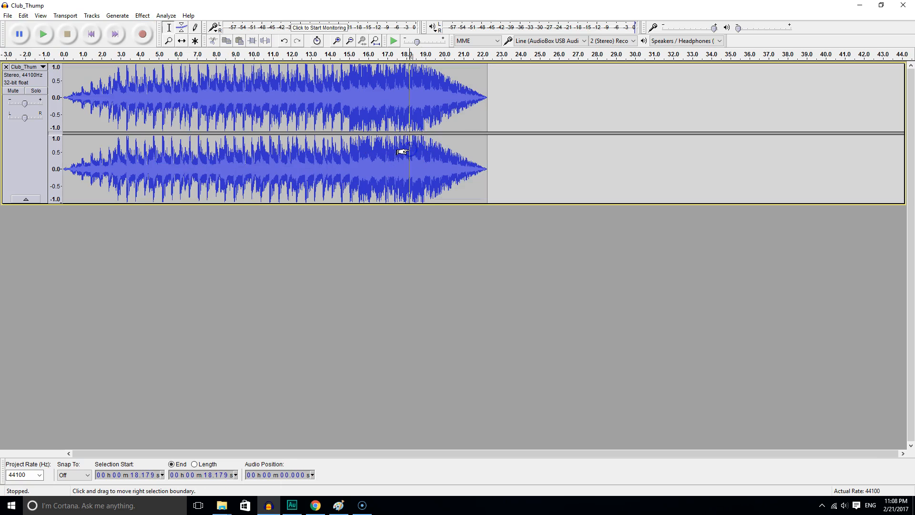
{"action": "key", "text": "space"}
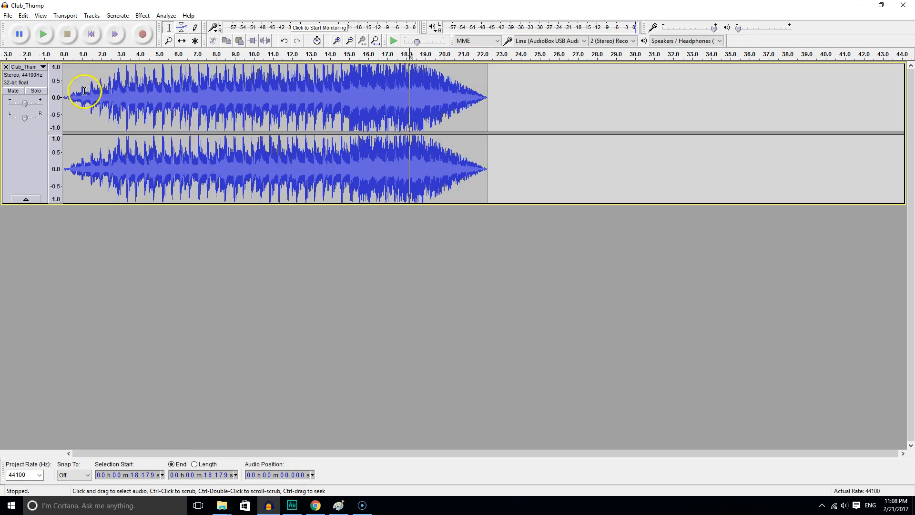
{"action": "left_click", "coordinate": [142, 16]}
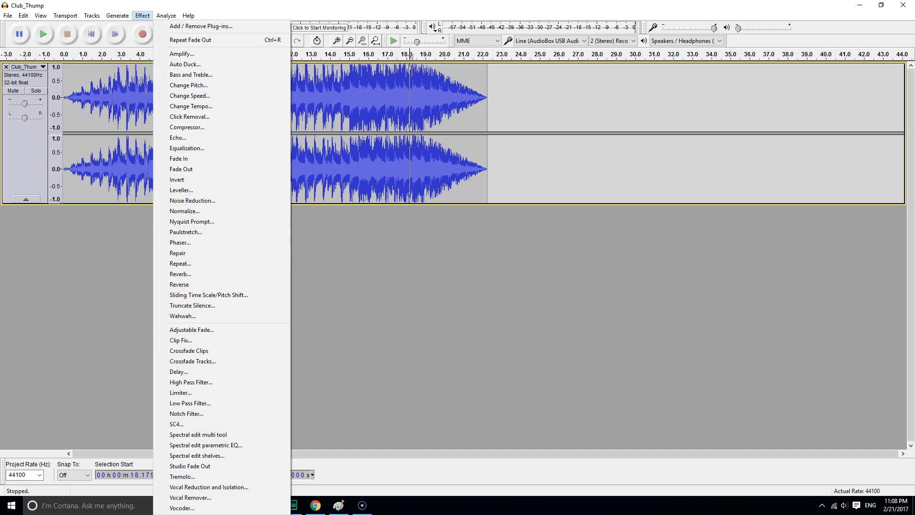
{"action": "key", "text": "Escape"}
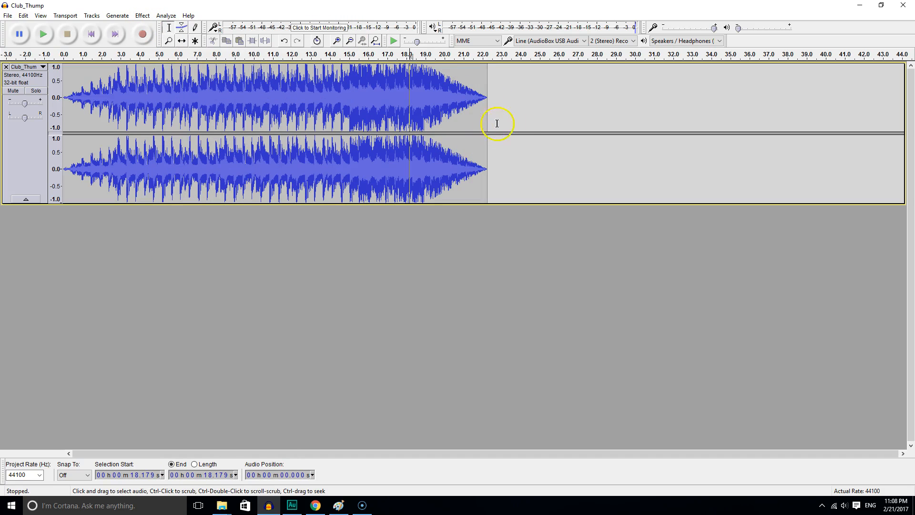
Step: Select the whole Club_Thump clip and reduce its volume with Amplify set to -14.1 dB
{"action": "left_click_drag", "start_coordinate": [494, 116], "coordinate": [34, 124]}
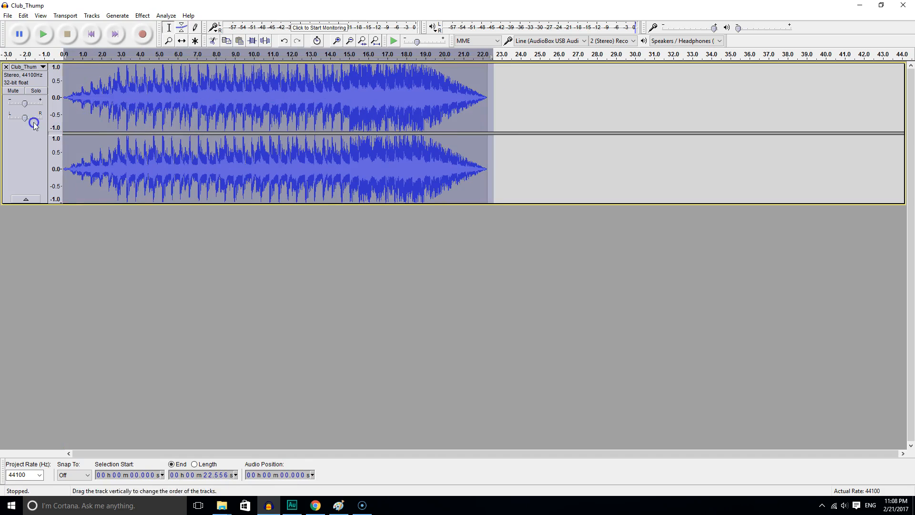
{"action": "left_click", "coordinate": [141, 17]}
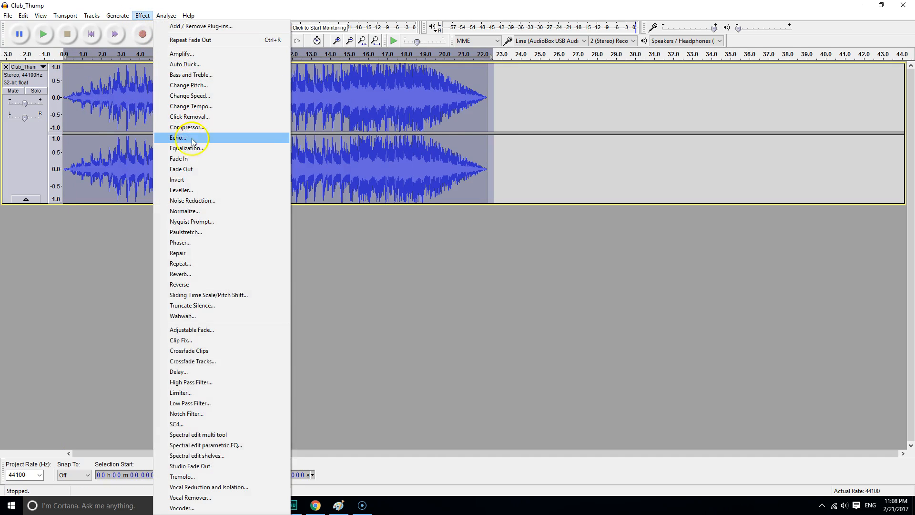
{"action": "left_click", "coordinate": [201, 54]}
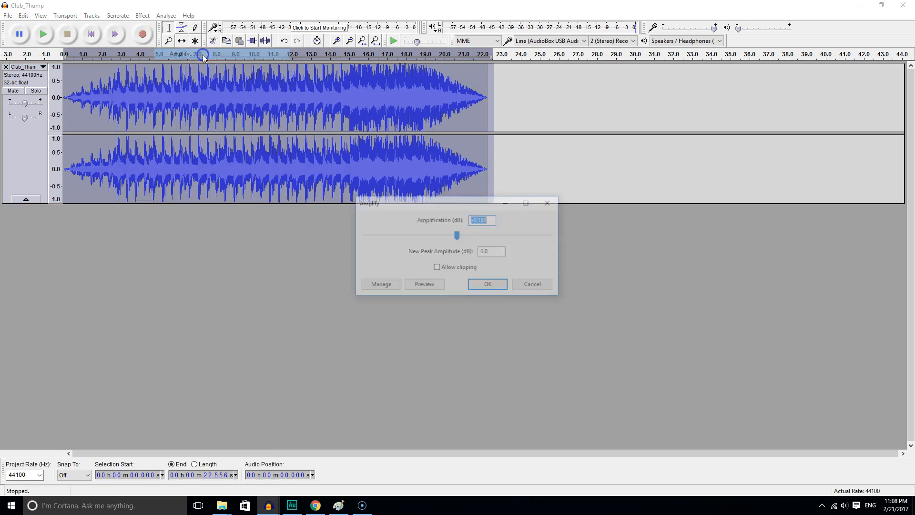
{"action": "left_click_drag", "start_coordinate": [459, 235], "coordinate": [437, 237]}
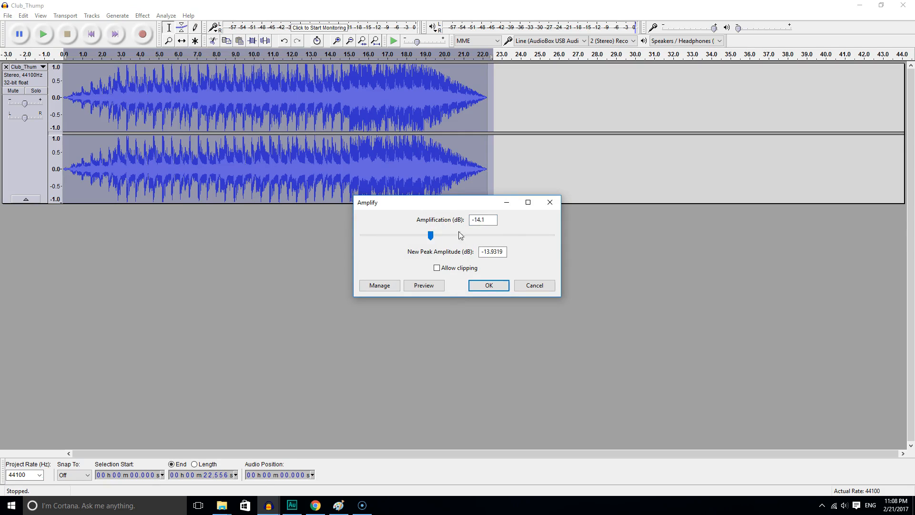
{"action": "left_click", "coordinate": [489, 285]}
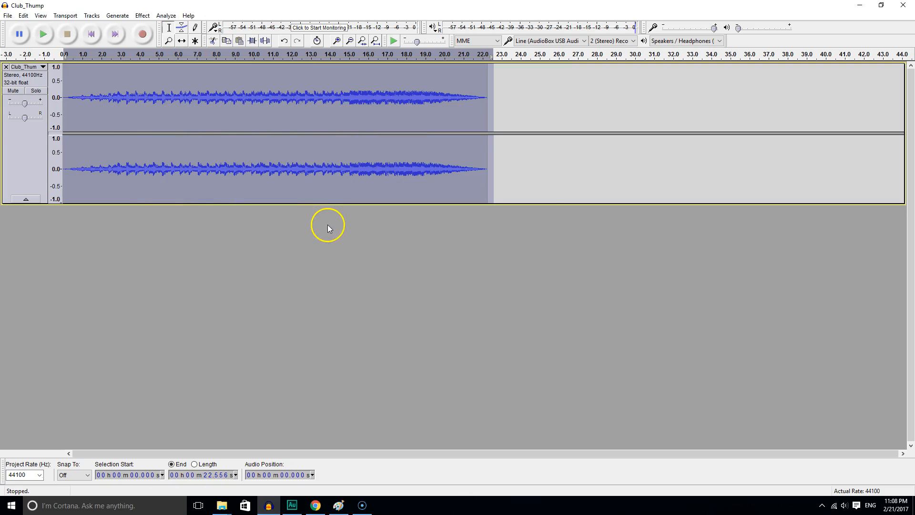
{"action": "left_click", "coordinate": [187, 217]}
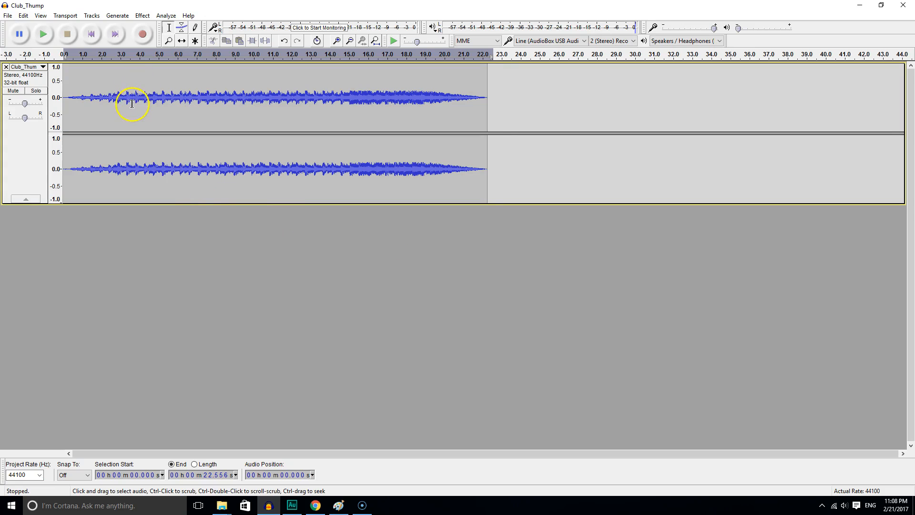
Step: Normalize the whole clip to a maximum amplitude of -1.0 dB with DC offset removed, and play it back
{"action": "left_click", "coordinate": [145, 17]}
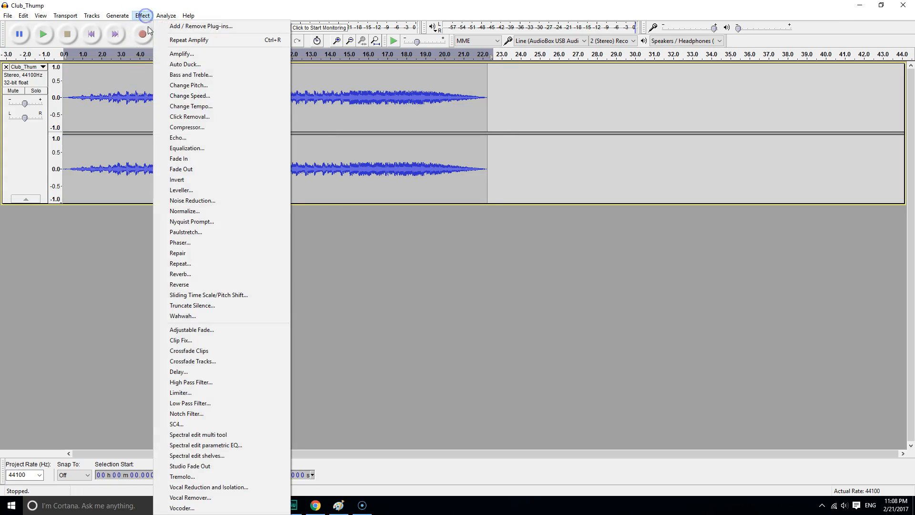
{"action": "left_click", "coordinate": [190, 208]}
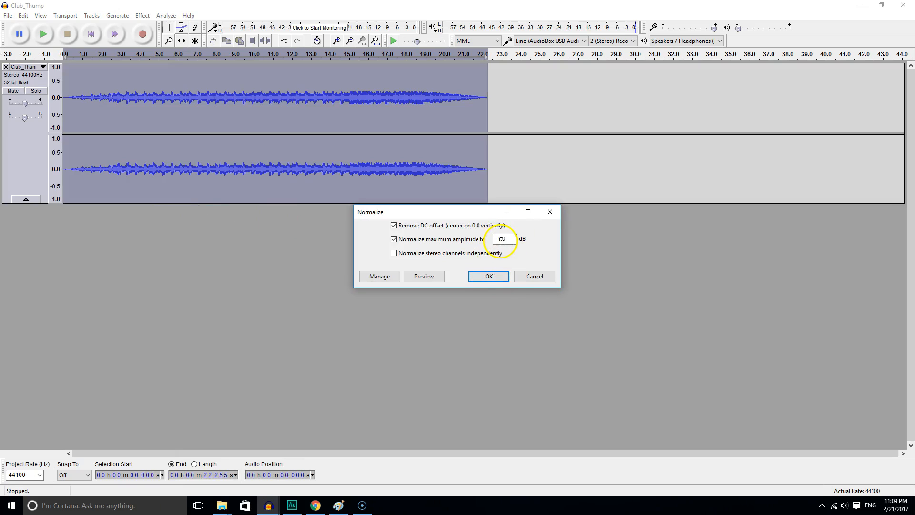
{"action": "left_click", "coordinate": [489, 281]}
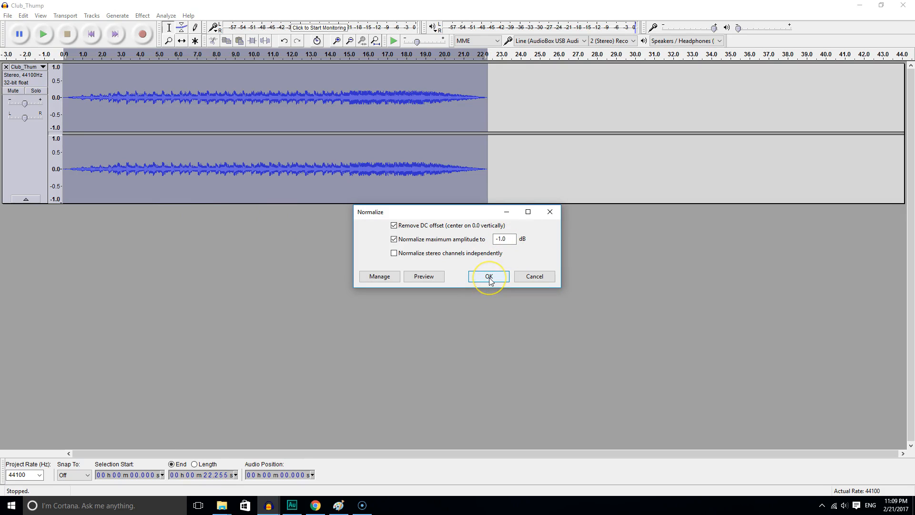
{"action": "left_click", "coordinate": [489, 279]}
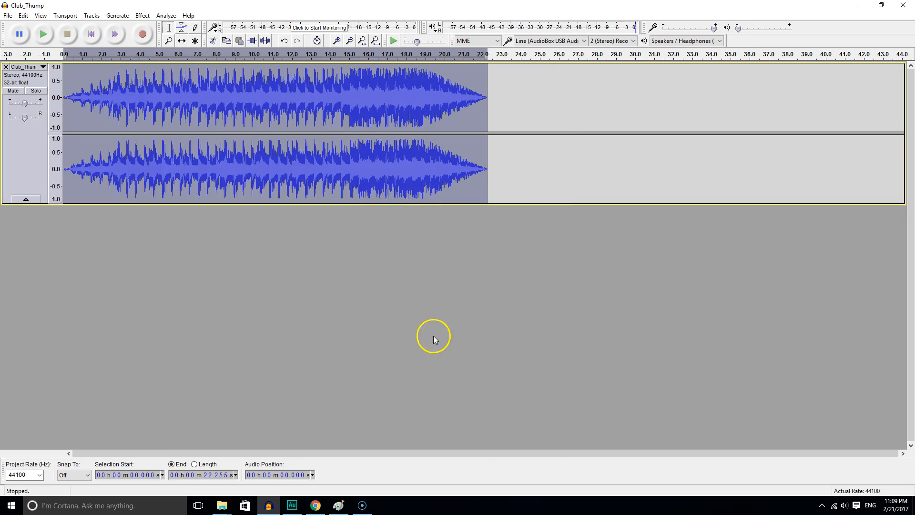
{"action": "left_click", "coordinate": [224, 245]}
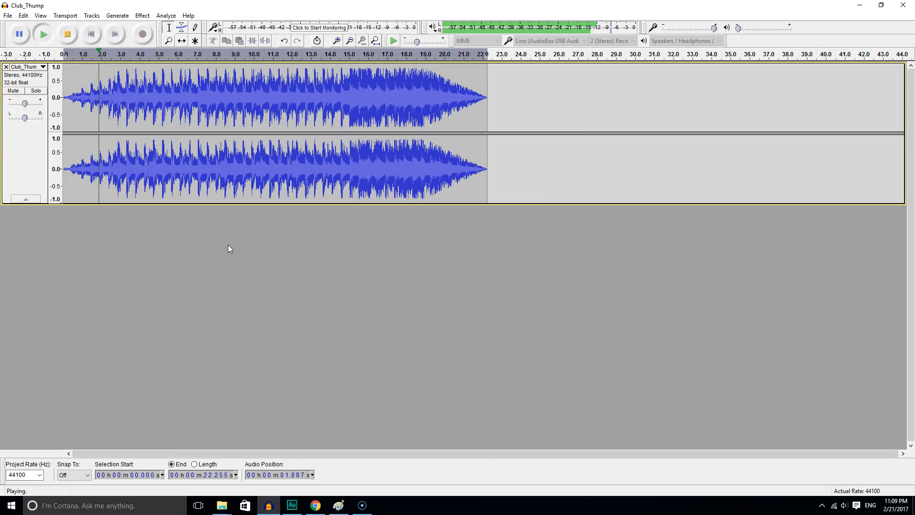
{"action": "key", "text": "space"}
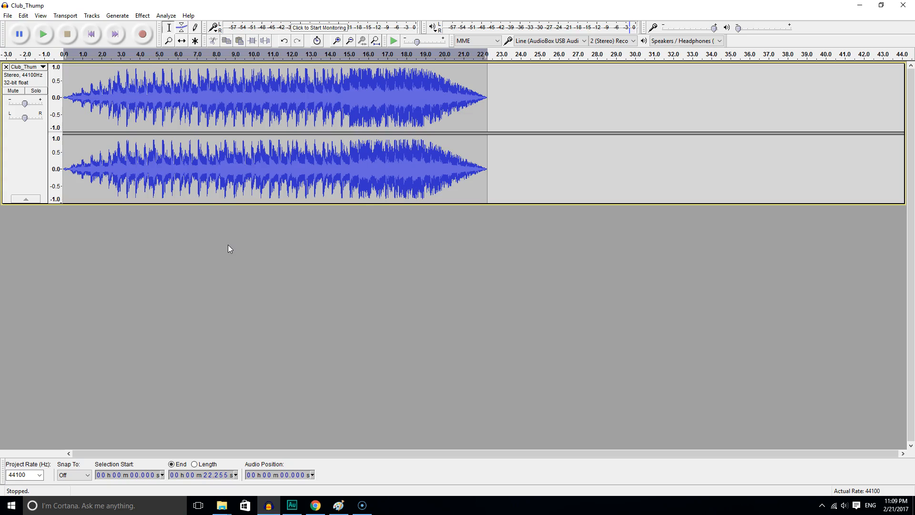
Step: Close the Club_Thump project without saving changes and import the Follow_Me audio file
{"action": "left_click", "coordinate": [8, 16]}
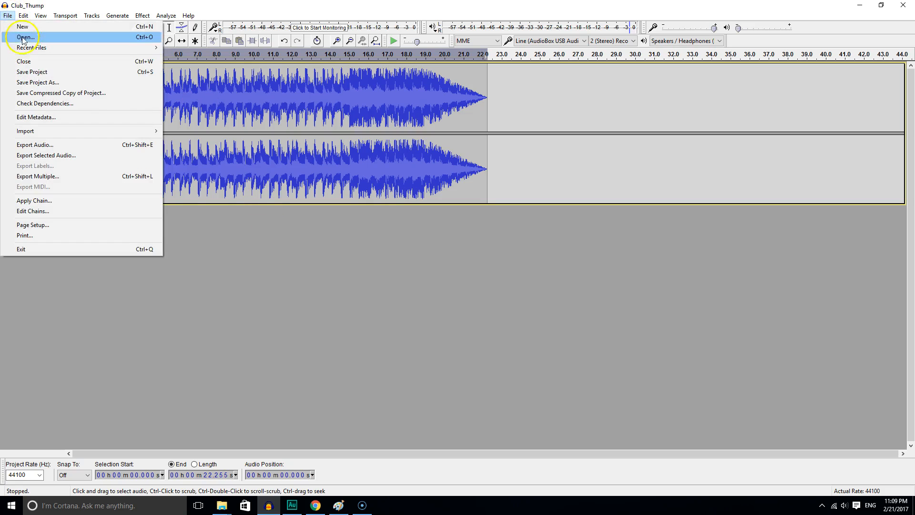
{"action": "left_click", "coordinate": [36, 61]}
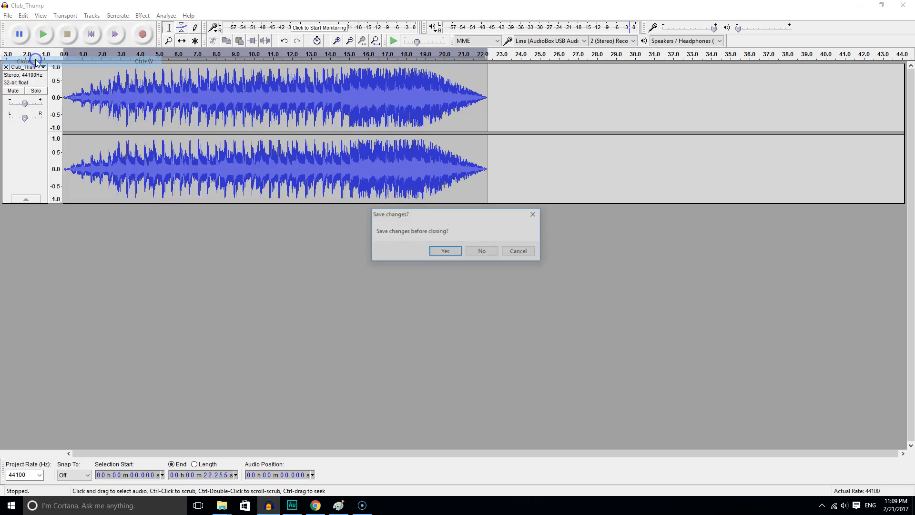
{"action": "left_click", "coordinate": [478, 252]}
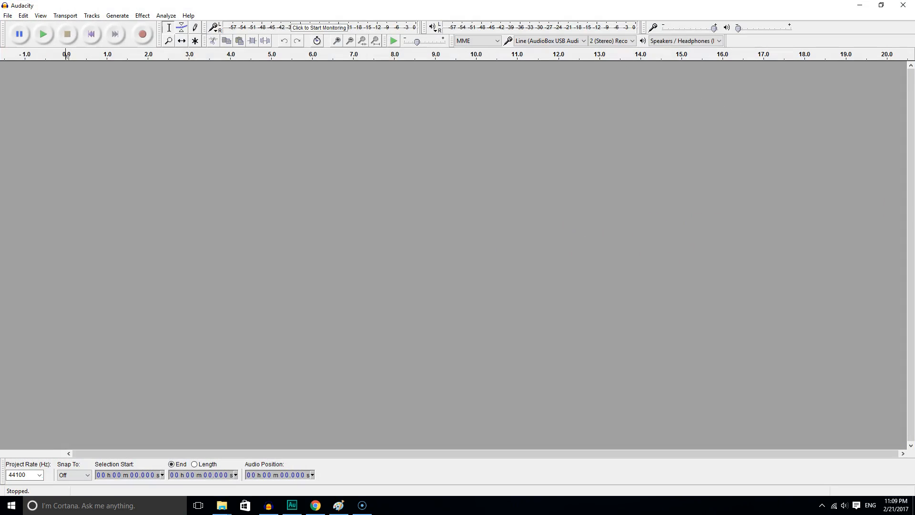
{"action": "left_click_drag", "start_coordinate": [317, 138], "coordinate": [155, 116]}
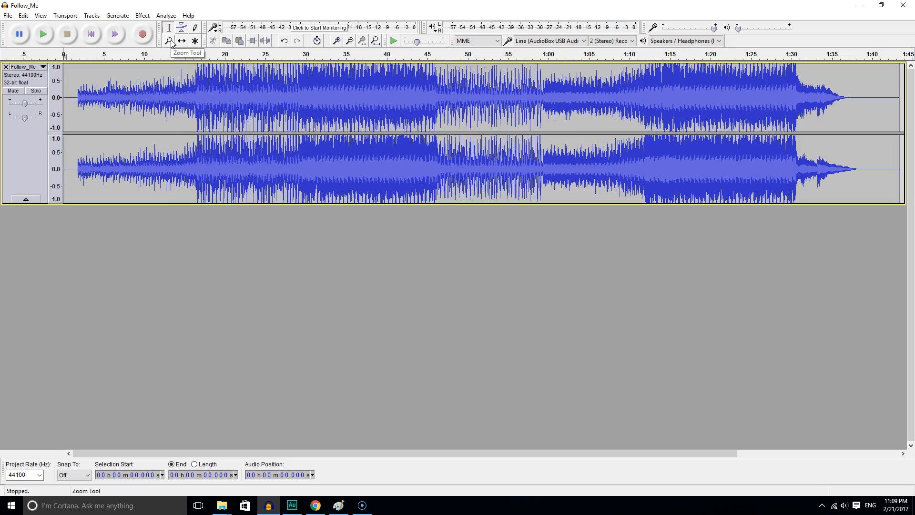
Step: Delete the silence at the start of the Follow_Me track, from 0 to about 1.86 s
{"action": "left_click", "coordinate": [76, 95]}
{"action": "left_click", "coordinate": [76, 94]}
{"action": "left_click", "coordinate": [77, 94]}
{"action": "left_click", "coordinate": [76, 95]}
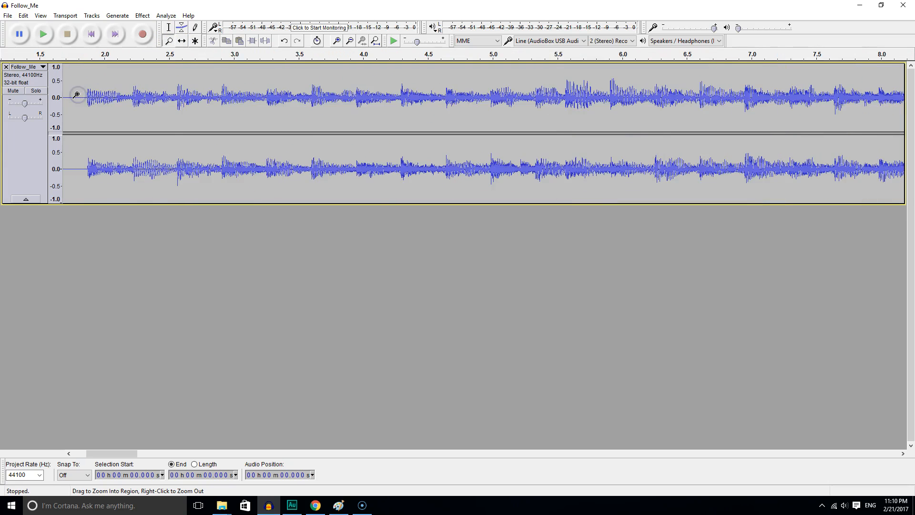
{"action": "key", "text": "Home"}
{"action": "left_click", "coordinate": [170, 28]}
{"action": "left_click_drag", "start_coordinate": [303, 98], "coordinate": [63, 103]}
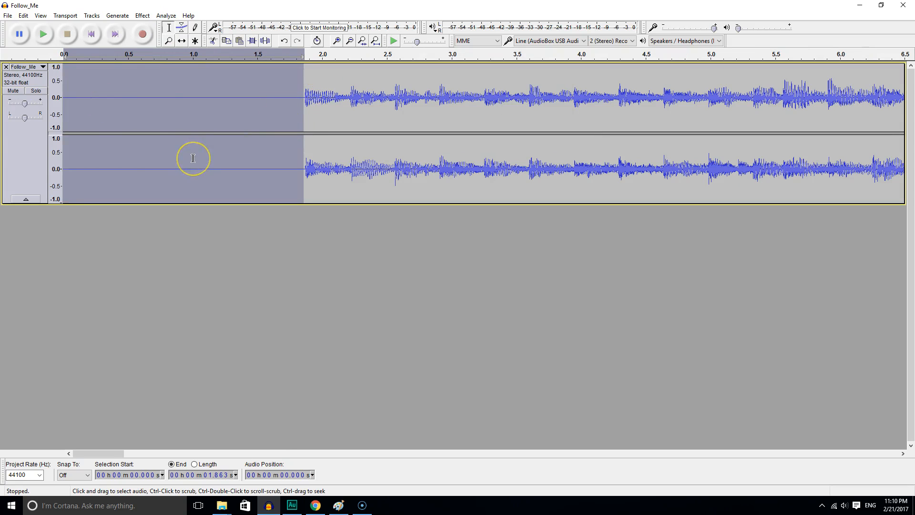
{"action": "key", "text": "Delete"}
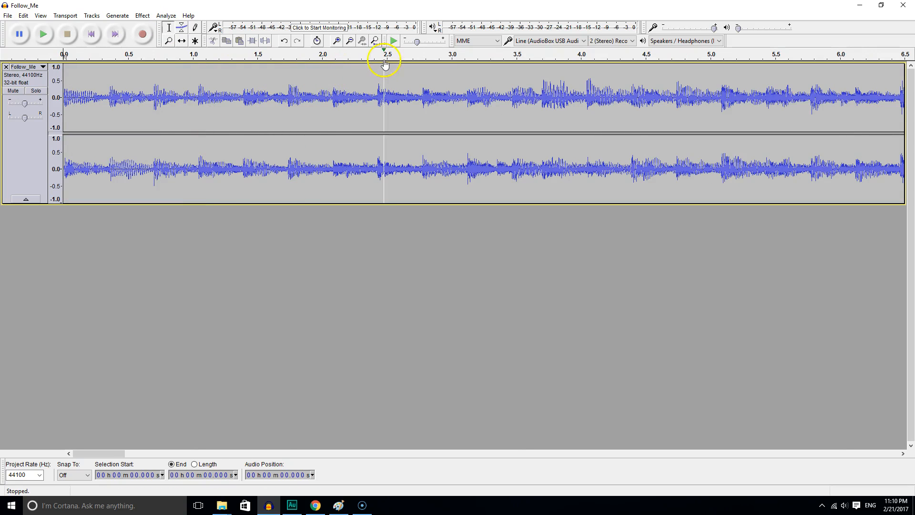
Step: Practise zooming the Follow_Me waveform out and in, ending with the whole track in view
{"action": "left_click", "coordinate": [168, 41]}
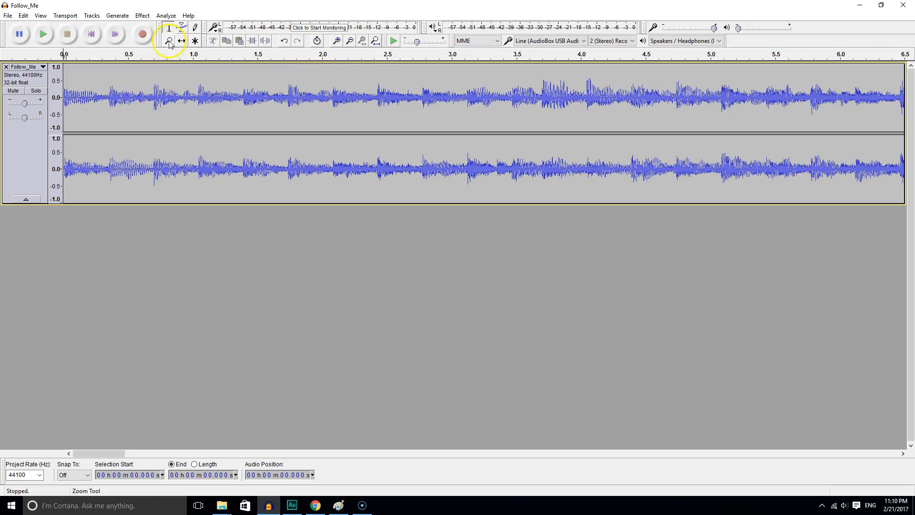
{"action": "right_click", "coordinate": [179, 92]}
{"action": "right_click", "coordinate": [180, 91]}
{"action": "right_click", "coordinate": [179, 91]}
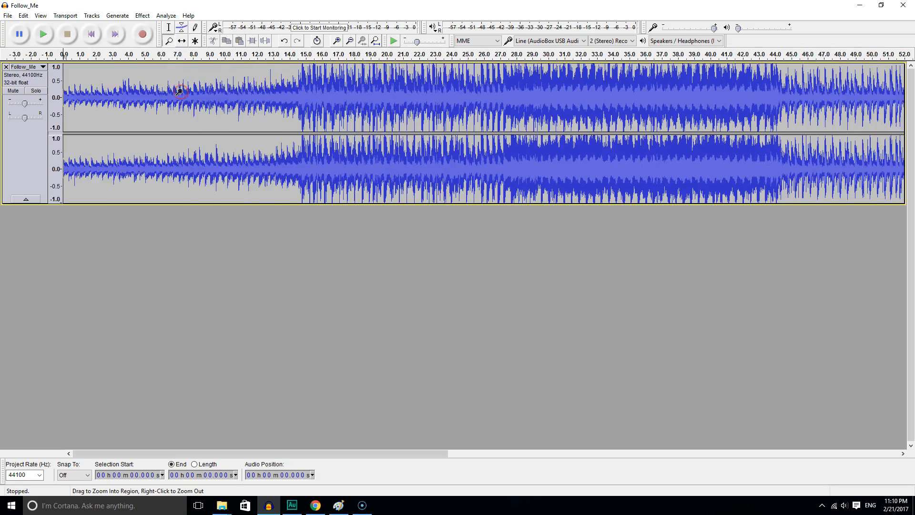
{"action": "right_click", "coordinate": [179, 92]}
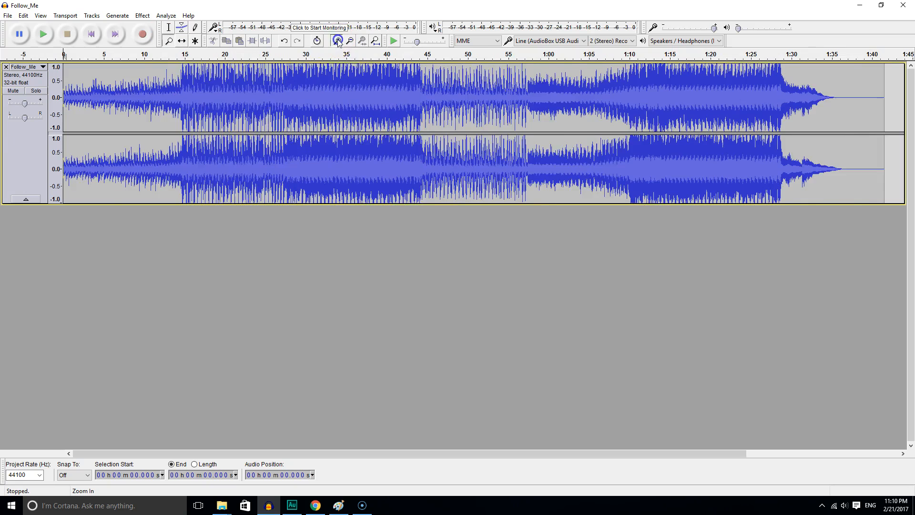
{"action": "left_click", "coordinate": [336, 41]}
{"action": "left_click", "coordinate": [337, 41]}
{"action": "left_click", "coordinate": [337, 41]}
{"action": "left_click", "coordinate": [350, 41]}
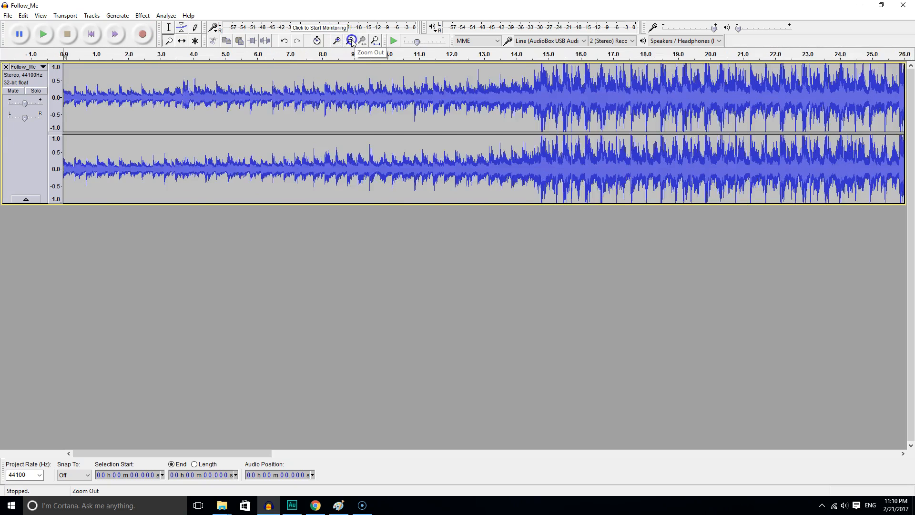
{"action": "left_click", "coordinate": [351, 41]}
{"action": "left_click", "coordinate": [351, 41]}
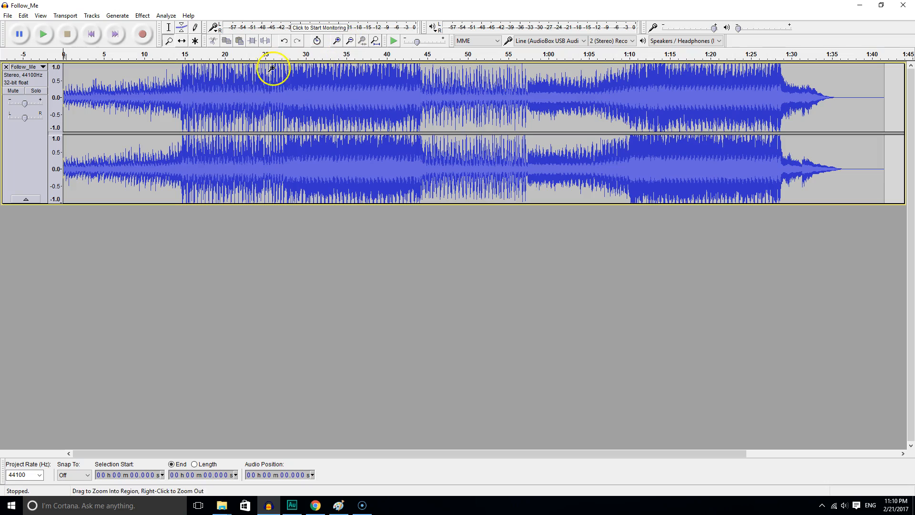
Step: With the Envelope tool, add control points at about 14.5 s and 15.3 s and lower the volume from the second point onward
{"action": "left_click", "coordinate": [183, 28]}
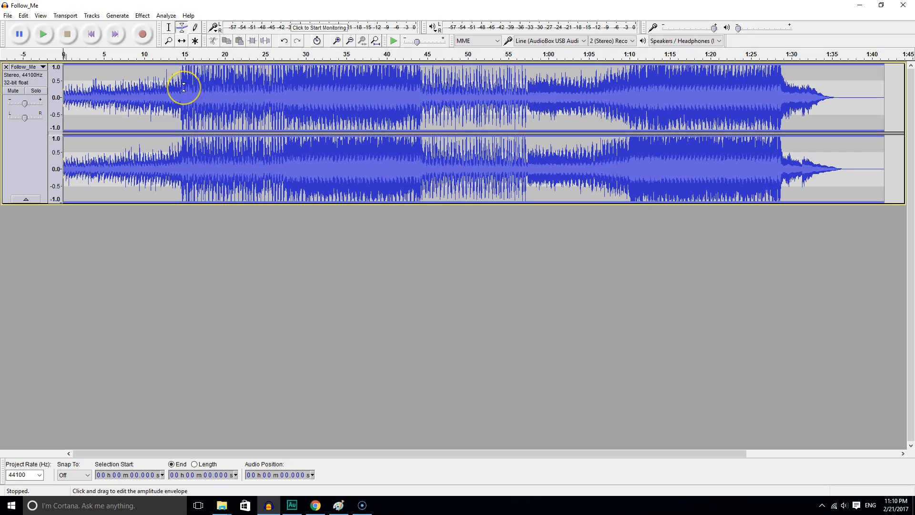
{"action": "left_click", "coordinate": [337, 41]}
{"action": "left_click", "coordinate": [299, 81]}
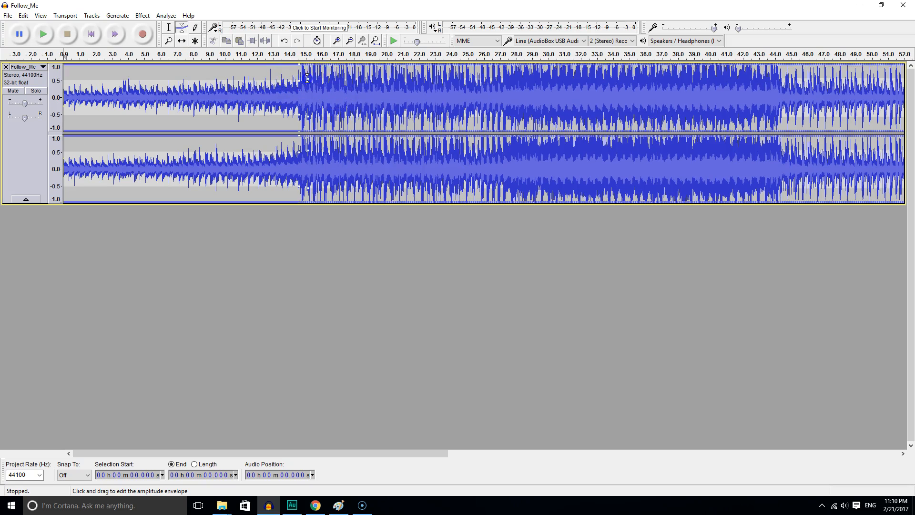
{"action": "left_click", "coordinate": [337, 41]}
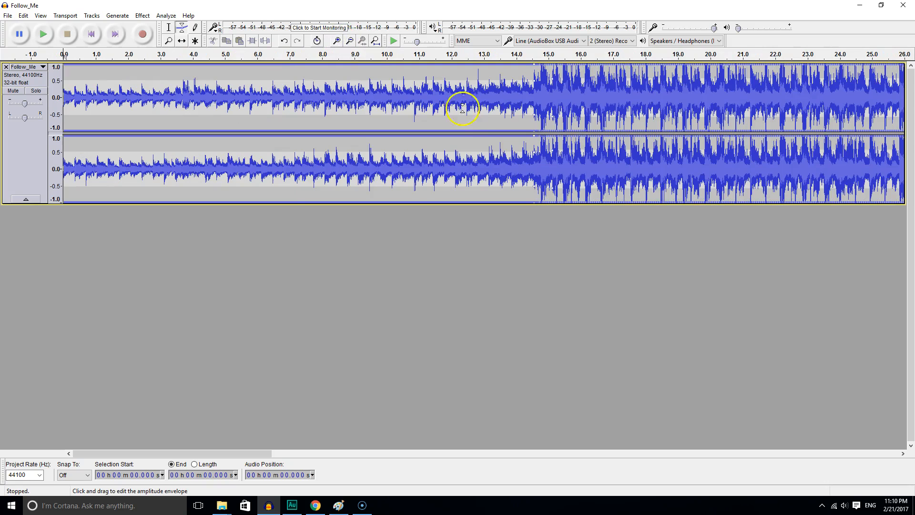
{"action": "left_click", "coordinate": [553, 82]}
{"action": "left_click_drag", "start_coordinate": [553, 82], "coordinate": [557, 89]}
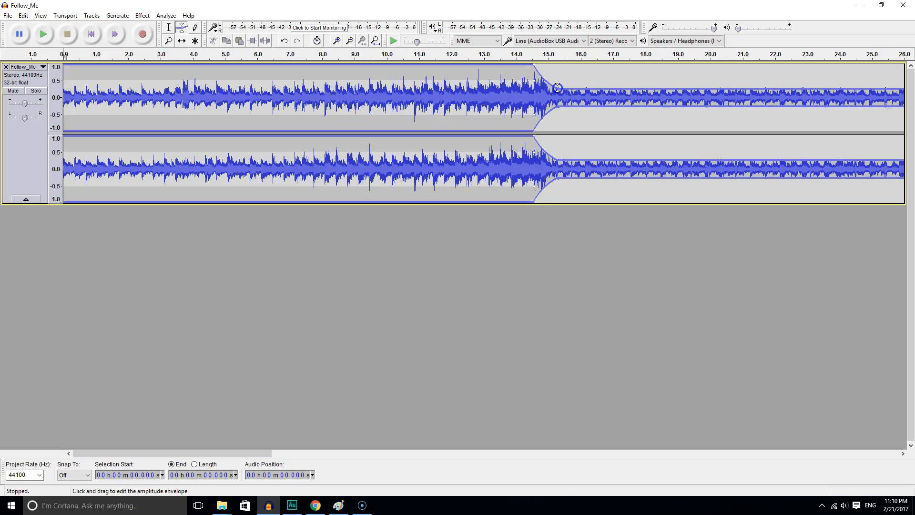
Step: Play Follow_Me from about 13.4 s to hear the lowered section of the volume envelope
{"action": "left_click", "coordinate": [169, 28]}
{"action": "left_click", "coordinate": [497, 175]}
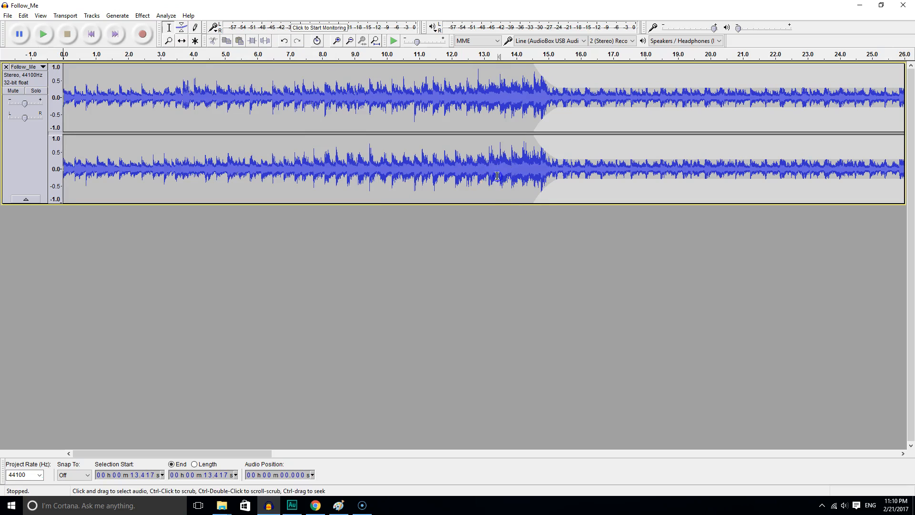
{"action": "key", "text": "space"}
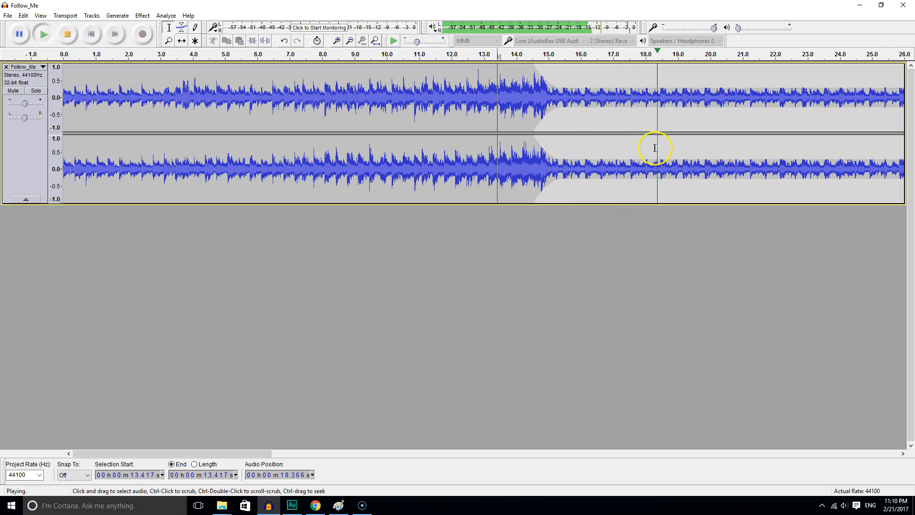
{"action": "key", "text": "space"}
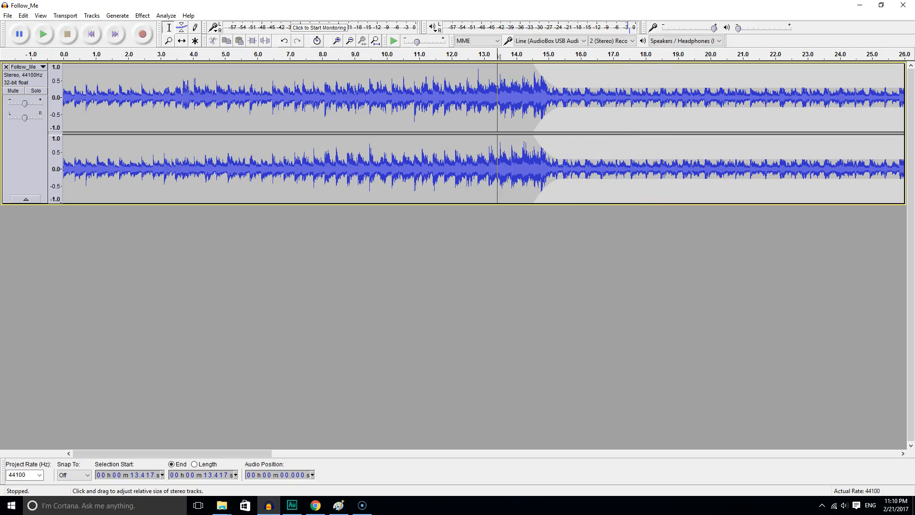
Step: Import the intro-yourlis and intro-thecov voice clips and place them on one track at about 15.5 s and 17.2 s
{"action": "left_click_drag", "start_coordinate": [914, 252], "coordinate": [575, 266]}
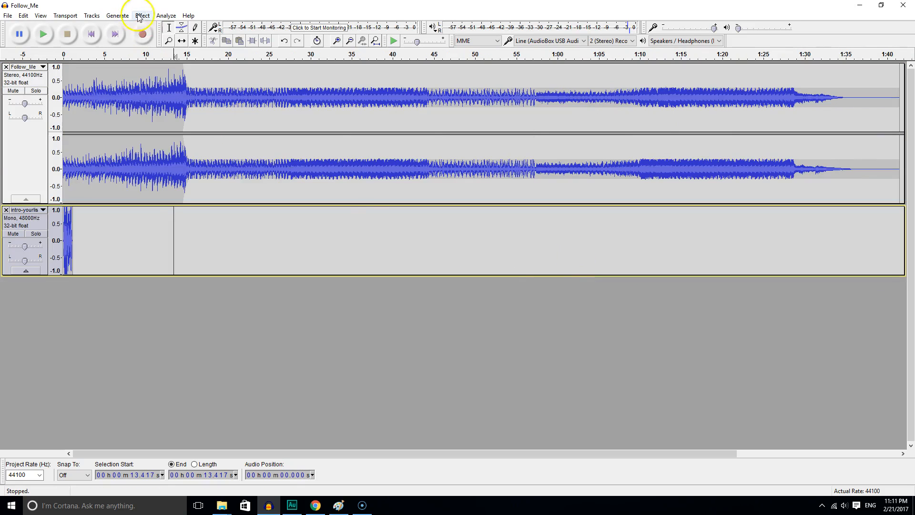
{"action": "left_click", "coordinate": [183, 41]}
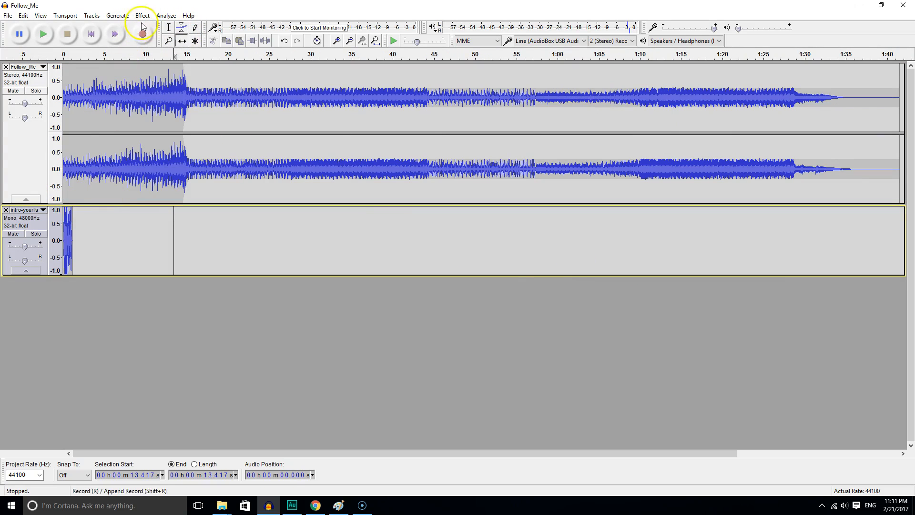
{"action": "left_click_drag", "start_coordinate": [65, 218], "coordinate": [196, 221]}
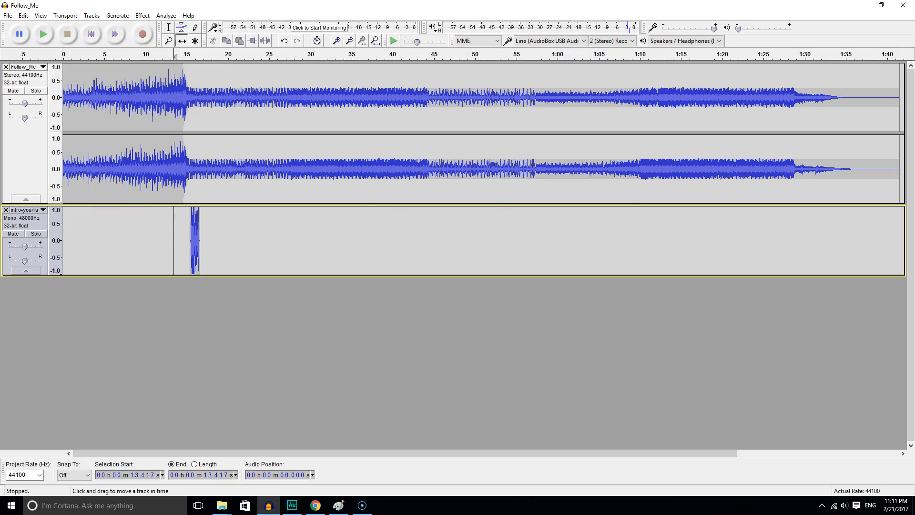
{"action": "left_click_drag", "start_coordinate": [914, 248], "coordinate": [273, 326]}
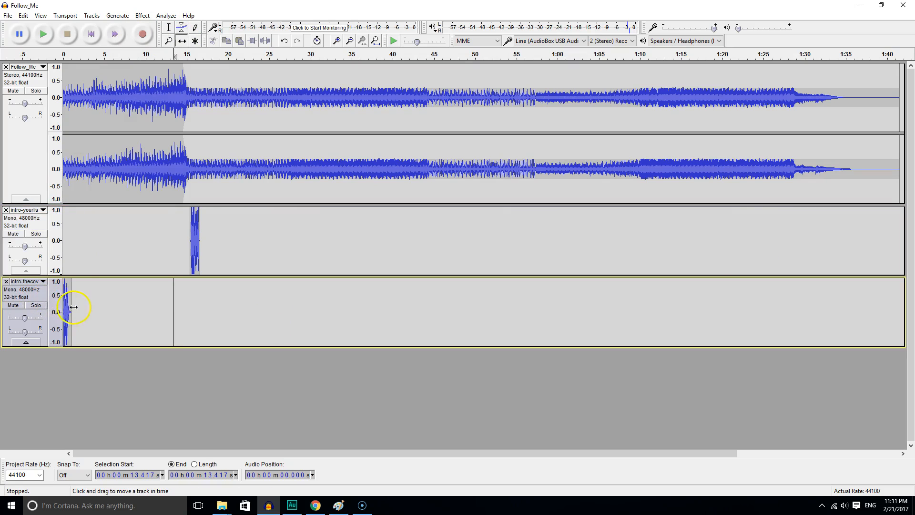
{"action": "left_click_drag", "start_coordinate": [67, 307], "coordinate": [209, 241]}
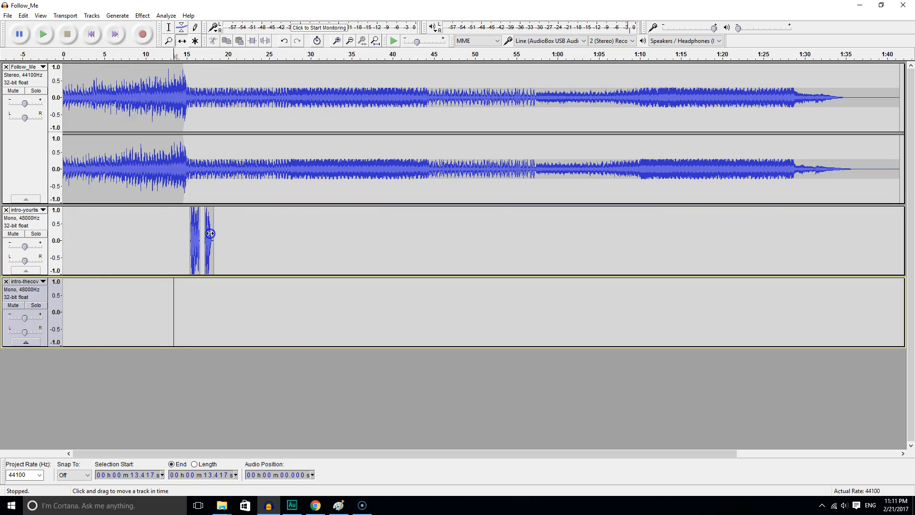
Step: Import the intro-episod voice clip, move it onto the first intro track at about 19.1 s, and remove the two emptied tracks
{"action": "key", "text": "alt+Tab"}
{"action": "left_click_drag", "start_coordinate": [880, 311], "coordinate": [153, 395]}
{"action": "left_click_drag", "start_coordinate": [71, 378], "coordinate": [225, 251]}
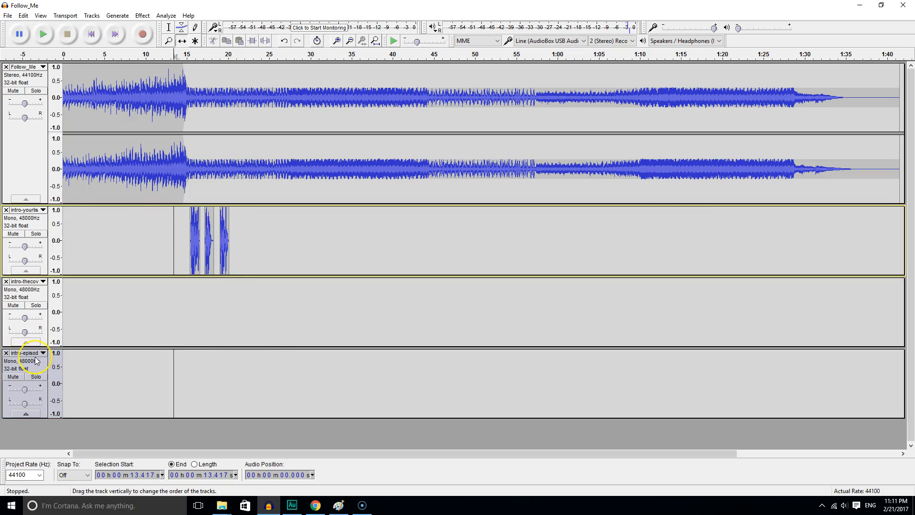
{"action": "left_click", "coordinate": [6, 281]}
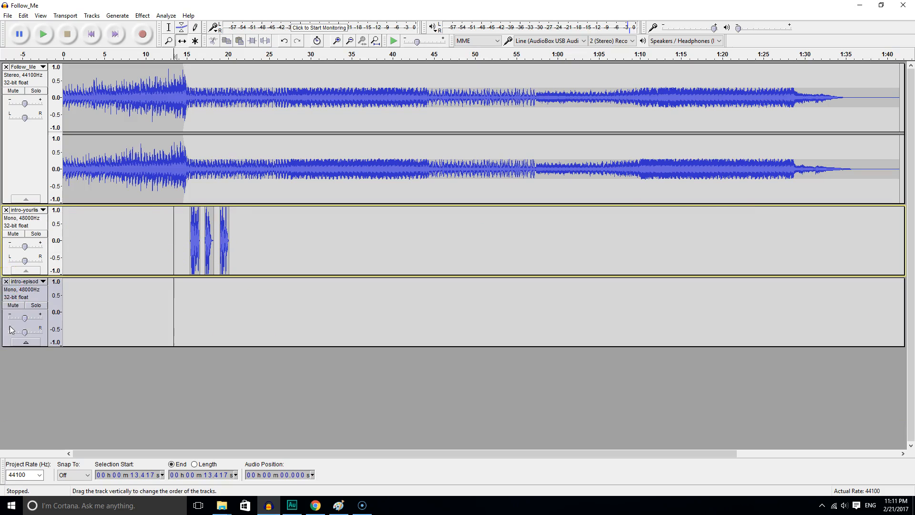
{"action": "left_click", "coordinate": [5, 281]}
Step: Tighten the gaps between the voice clips by shifting the second to about 16.8 s and the third to about 17.8 s
{"action": "left_click", "coordinate": [169, 28]}
{"action": "left_click", "coordinate": [212, 171]}
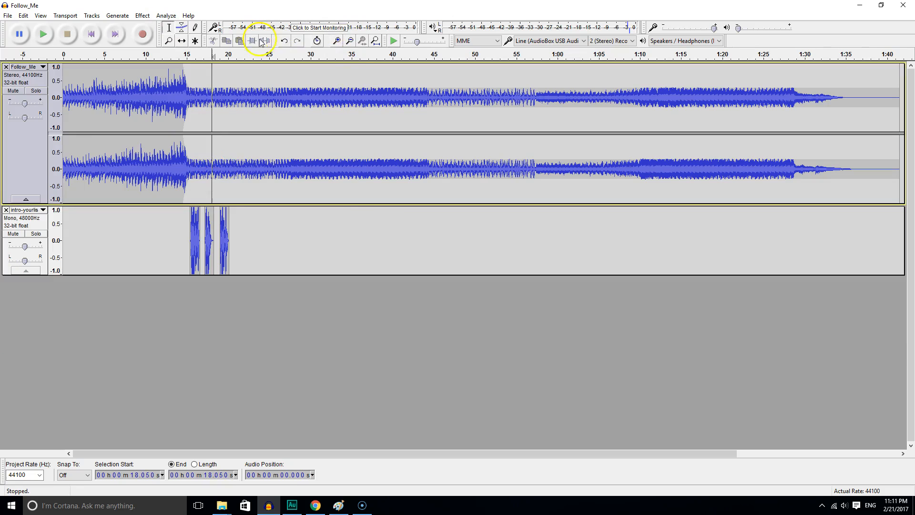
{"action": "left_click", "coordinate": [337, 41]}
{"action": "left_click", "coordinate": [337, 41]}
{"action": "left_click", "coordinate": [337, 41]}
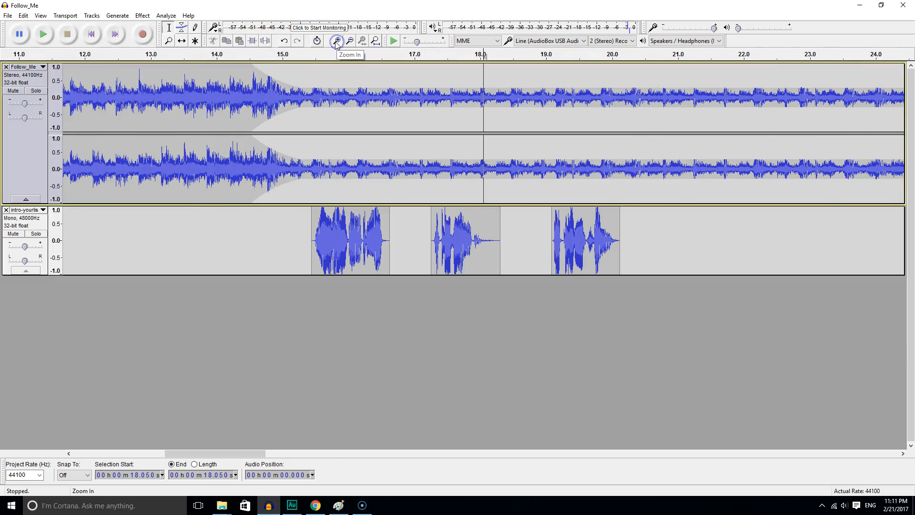
{"action": "left_click", "coordinate": [182, 41]}
{"action": "left_click_drag", "start_coordinate": [346, 239], "coordinate": [347, 237]}
{"action": "left_click_drag", "start_coordinate": [449, 247], "coordinate": [416, 246]}
{"action": "left_click_drag", "start_coordinate": [586, 248], "coordinate": [501, 251]}
Step: Play the mix from about 14.7 s to check the timing of the three voice clips over the music
{"action": "left_click", "coordinate": [169, 27]}
{"action": "left_click", "coordinate": [262, 158]}
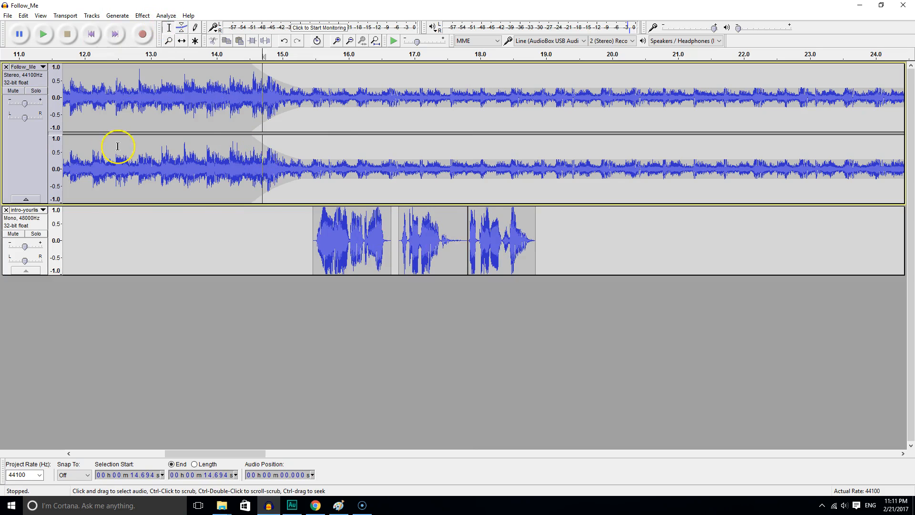
{"action": "key", "text": "space"}
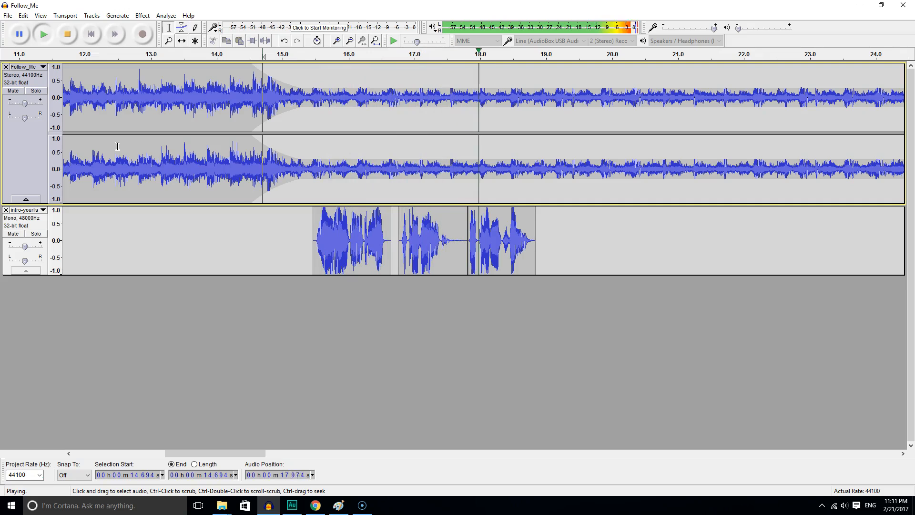
{"action": "key", "text": "space"}
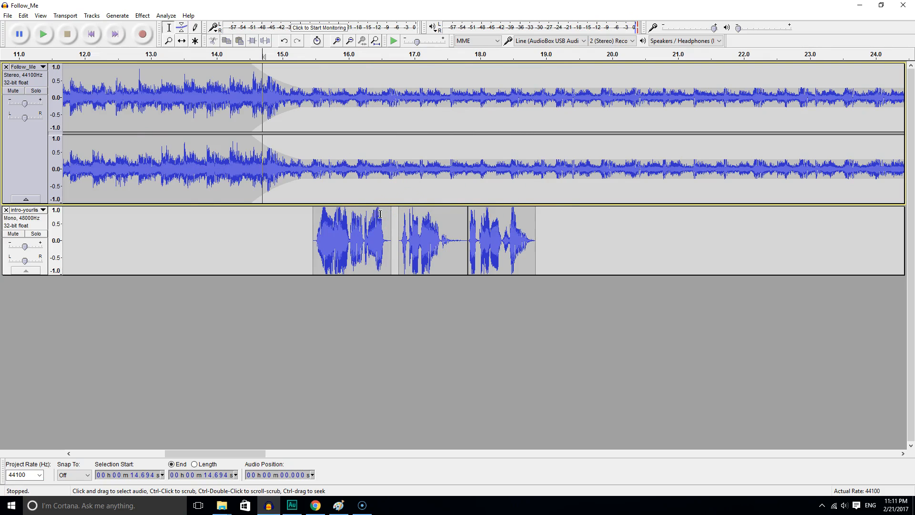
Step: With the Envelope tool, add Follow_Me control points at about 18.9 s and 19.4 s and raise the volume from the second point onward
{"action": "left_click", "coordinate": [183, 29]}
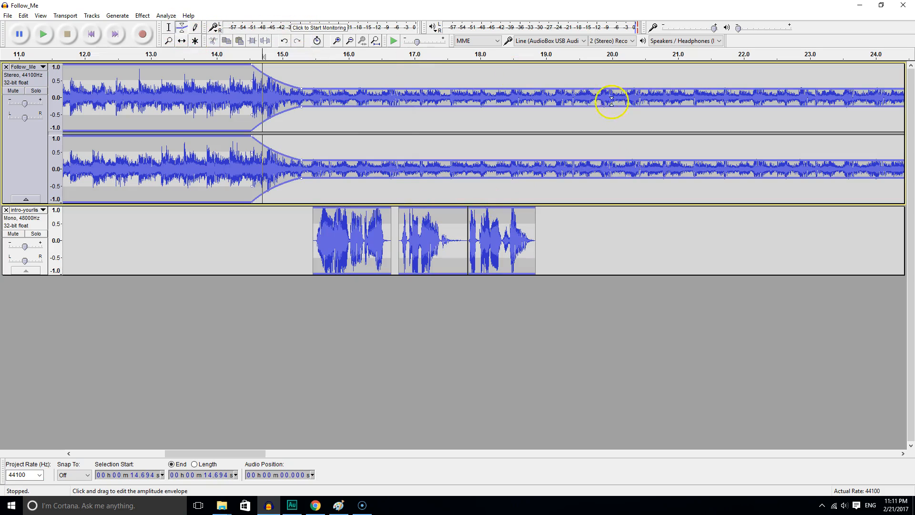
{"action": "left_click", "coordinate": [537, 89]}
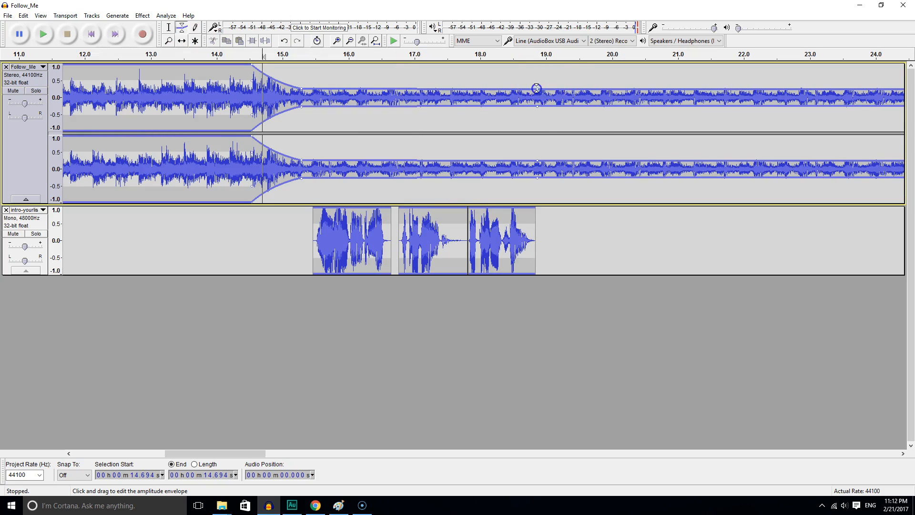
{"action": "left_click", "coordinate": [568, 89]}
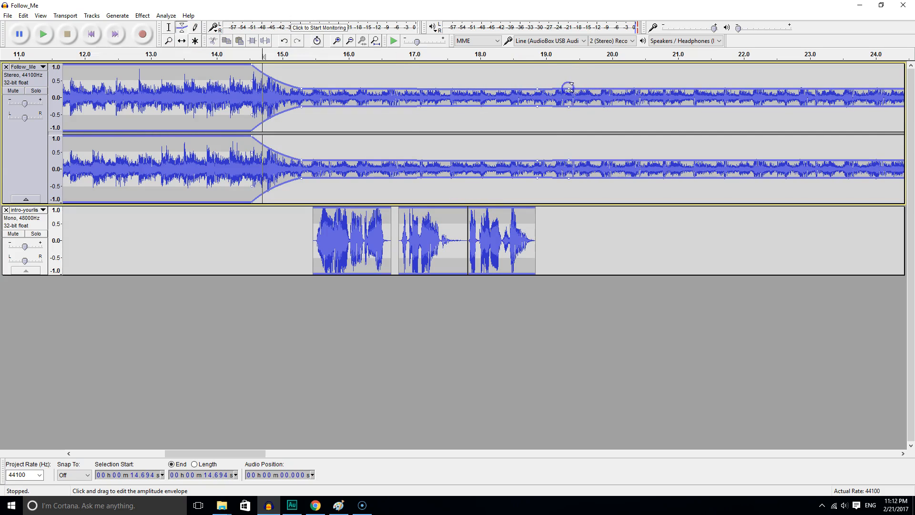
{"action": "left_click_drag", "start_coordinate": [571, 86], "coordinate": [534, 86]}
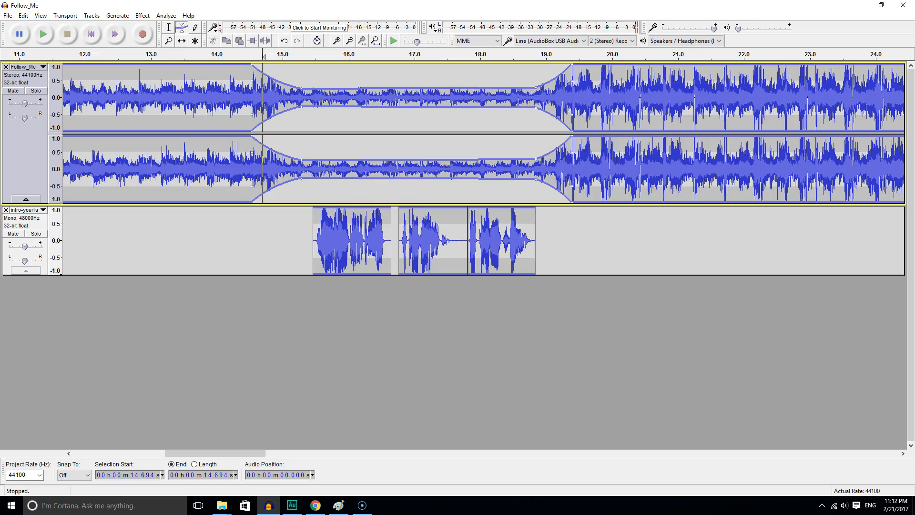
Step: Play the mix again from about 14.7 s to hear the music swell back after the voice clips
{"action": "left_click", "coordinate": [169, 27]}
{"action": "key", "text": "space"}
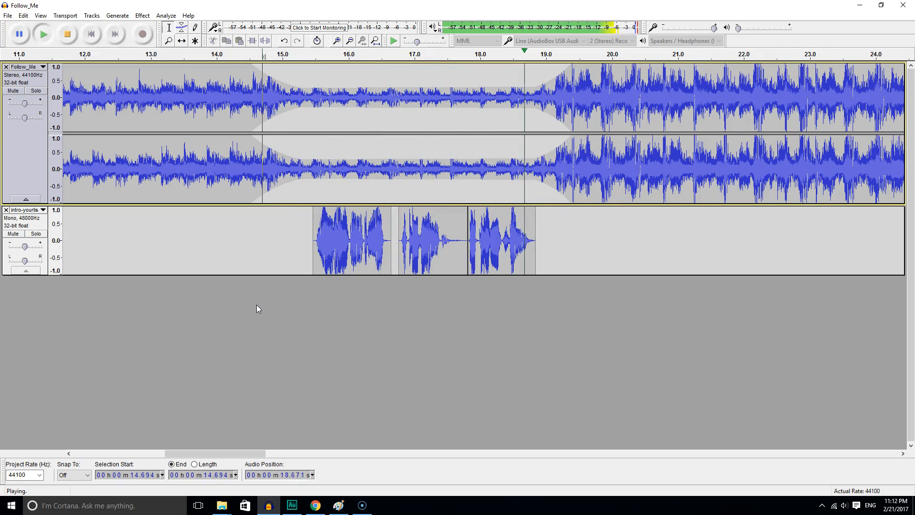
{"action": "key", "text": "space"}
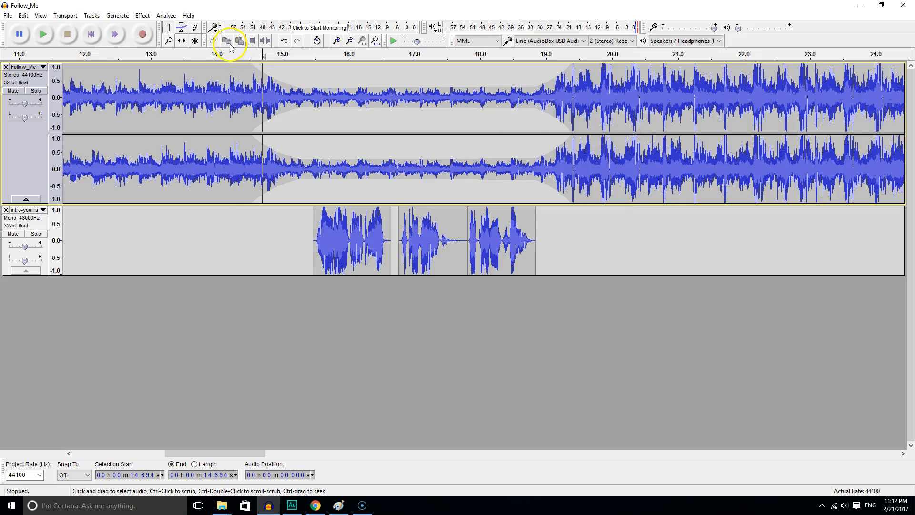
Step: Switch to Multi-Tool mode and try selecting Follow_Me audio from about 12.9 s to 13.6 s, then clear the selection
{"action": "left_click", "coordinate": [195, 41]}
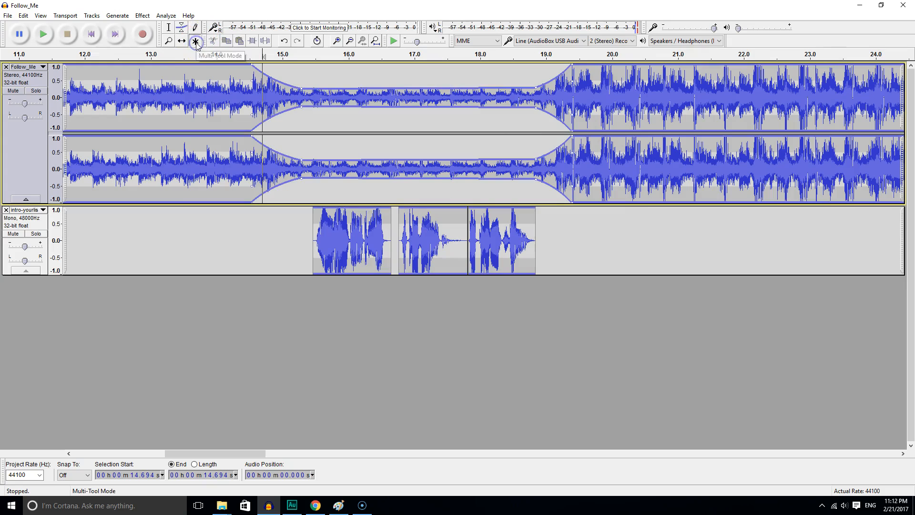
{"action": "left_click_drag", "start_coordinate": [191, 102], "coordinate": [144, 102]}
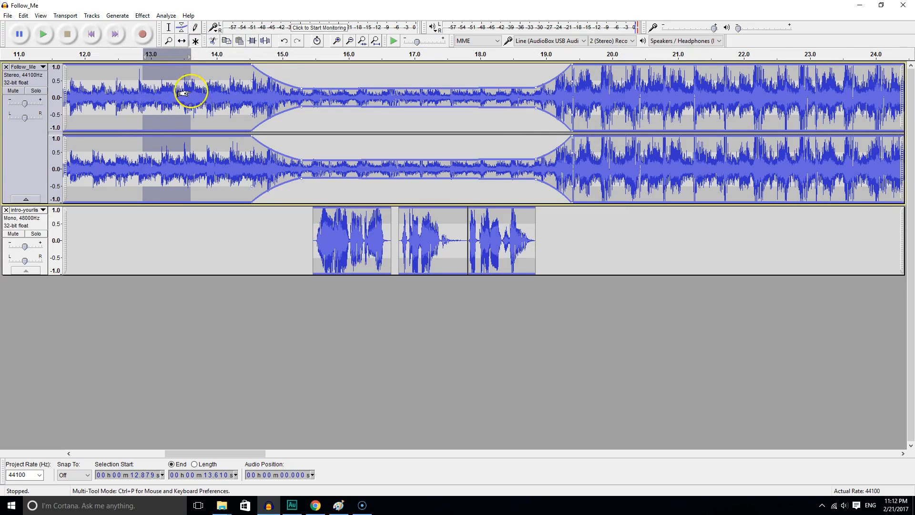
{"action": "left_click", "coordinate": [196, 97]}
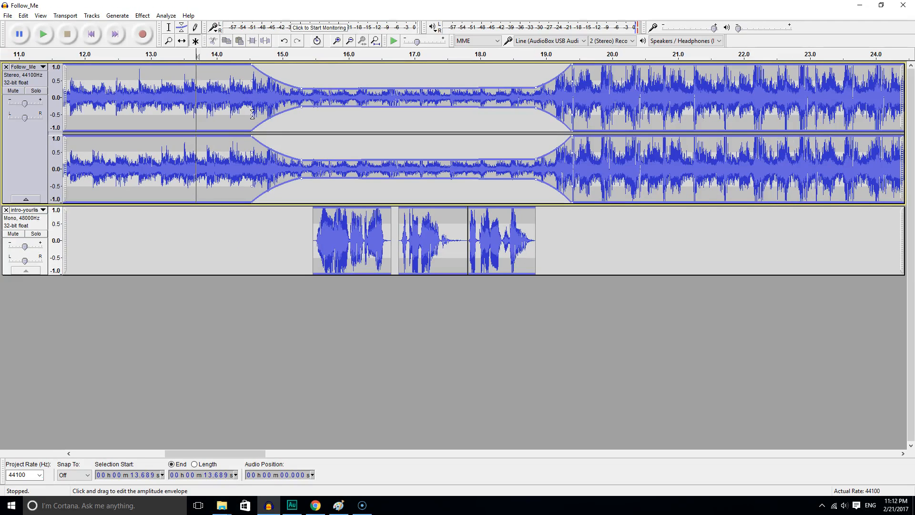
Step: Delete the part of the first voice clip from about 15.7 s to 16.1 s, then undo the deletion
{"action": "left_click_drag", "start_coordinate": [329, 238], "coordinate": [354, 237]}
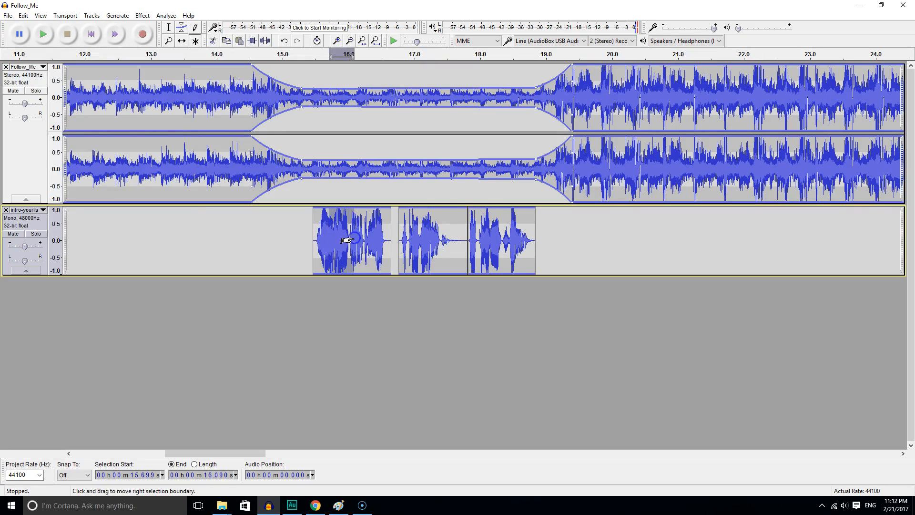
{"action": "key", "text": "Delete"}
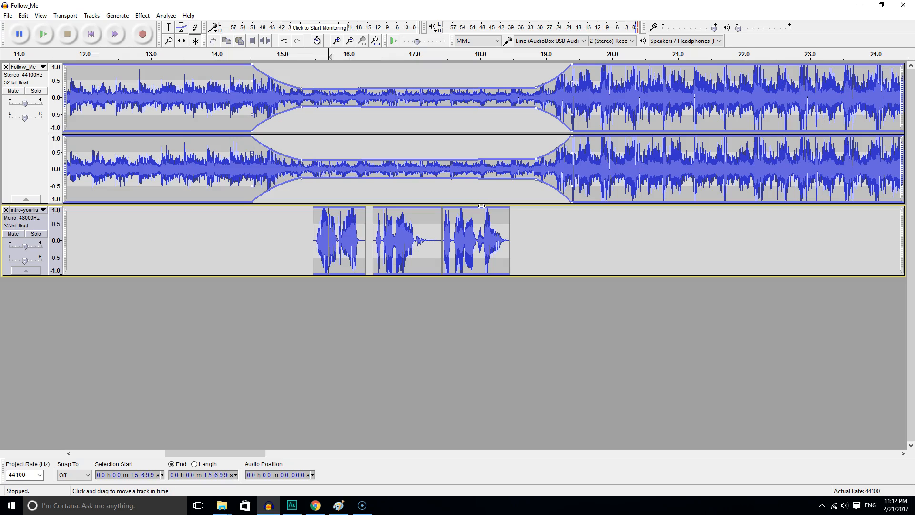
{"action": "left_click", "coordinate": [23, 15]}
{"action": "left_click", "coordinate": [35, 26]}
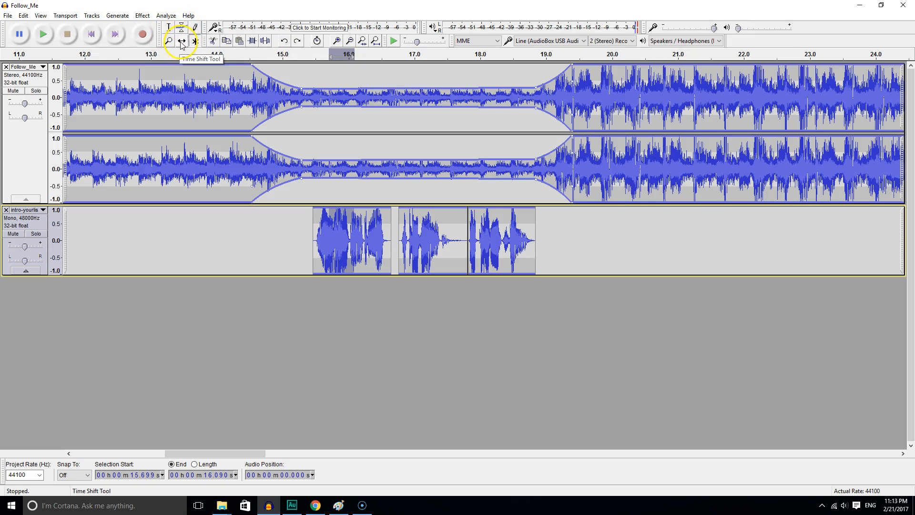
{"action": "left_click", "coordinate": [195, 41]}
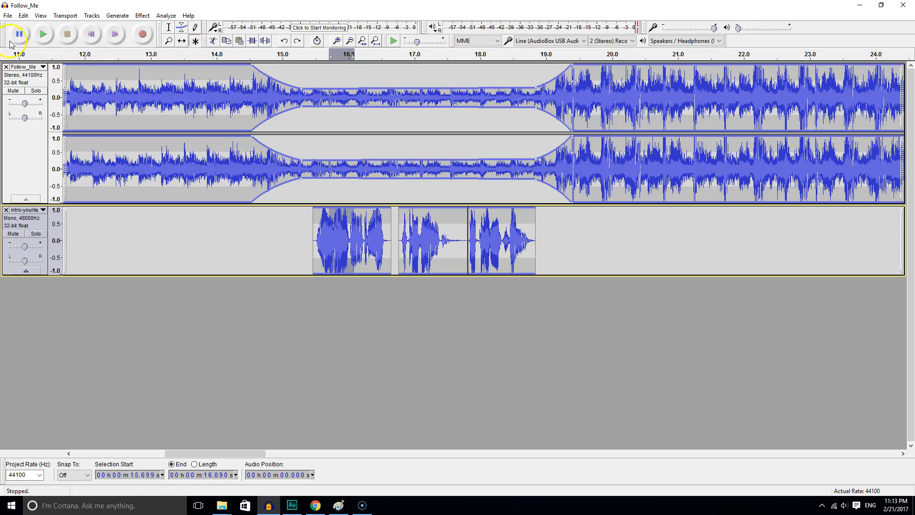
Step: Close the Follow_Me project without saving changes and import the Microchip audio file
{"action": "left_click", "coordinate": [8, 15]}
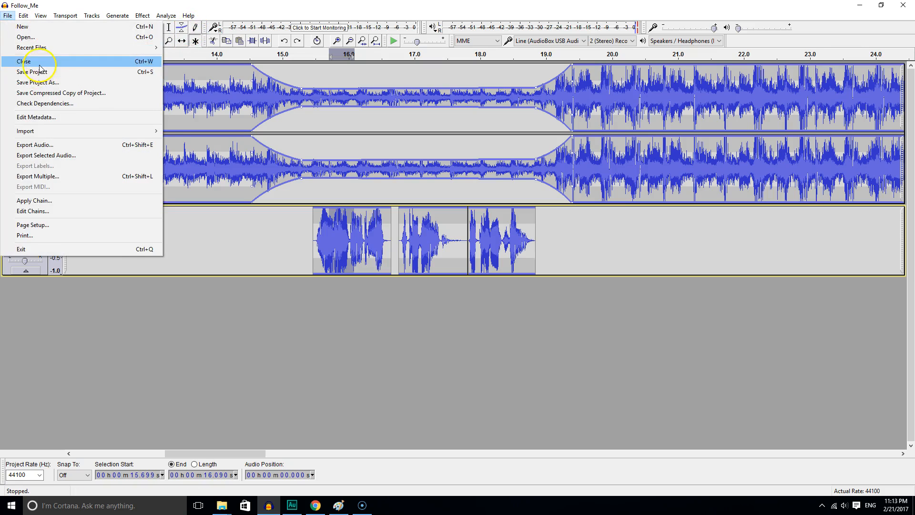
{"action": "left_click", "coordinate": [34, 61]}
{"action": "left_click", "coordinate": [484, 251]}
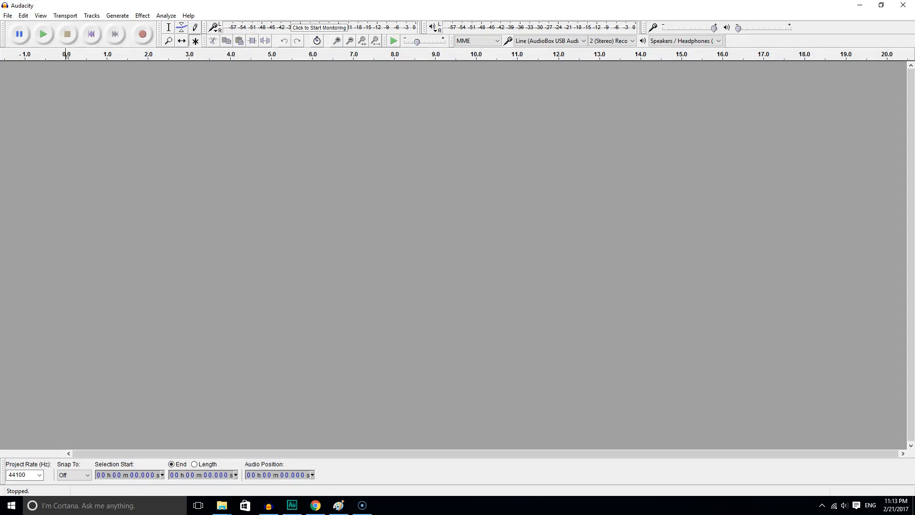
{"action": "left_click_drag", "start_coordinate": [527, 210], "coordinate": [170, 159]}
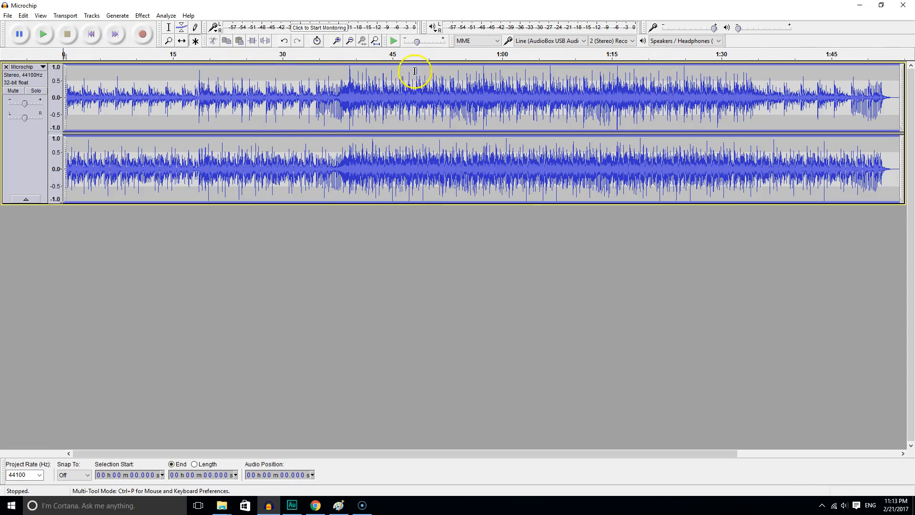
Step: Raise six individual samples into spikes with the Draw tool in the Microchip track's upper channel, around 19.000 s
{"action": "left_click", "coordinate": [337, 42]}
{"action": "left_click", "coordinate": [337, 42]}
{"action": "left_click", "coordinate": [337, 42]}
{"action": "left_click", "coordinate": [337, 42]}
{"action": "left_click", "coordinate": [337, 42]}
{"action": "left_click", "coordinate": [337, 42]}
{"action": "left_click", "coordinate": [336, 42]}
{"action": "left_click", "coordinate": [337, 42]}
{"action": "left_click", "coordinate": [337, 41]}
{"action": "left_click", "coordinate": [337, 42]}
{"action": "left_click", "coordinate": [337, 42]}
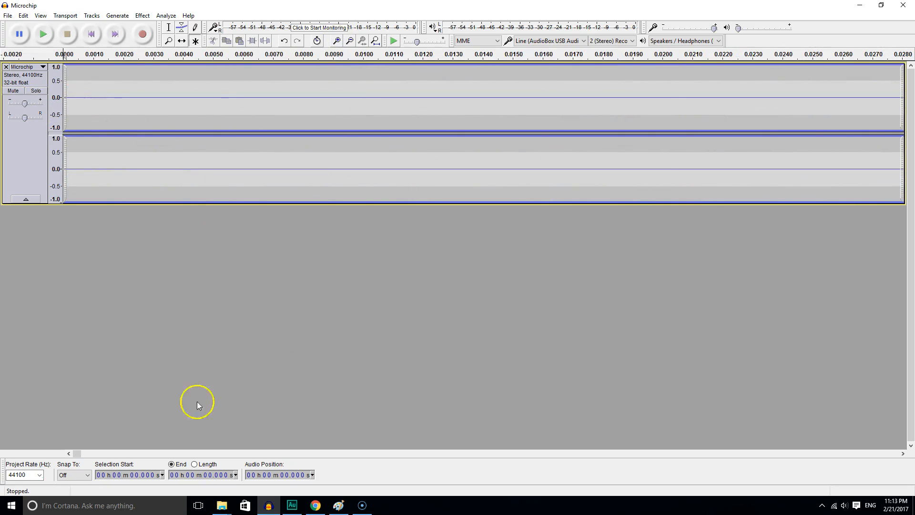
{"action": "left_click_drag", "start_coordinate": [75, 453], "coordinate": [211, 453]}
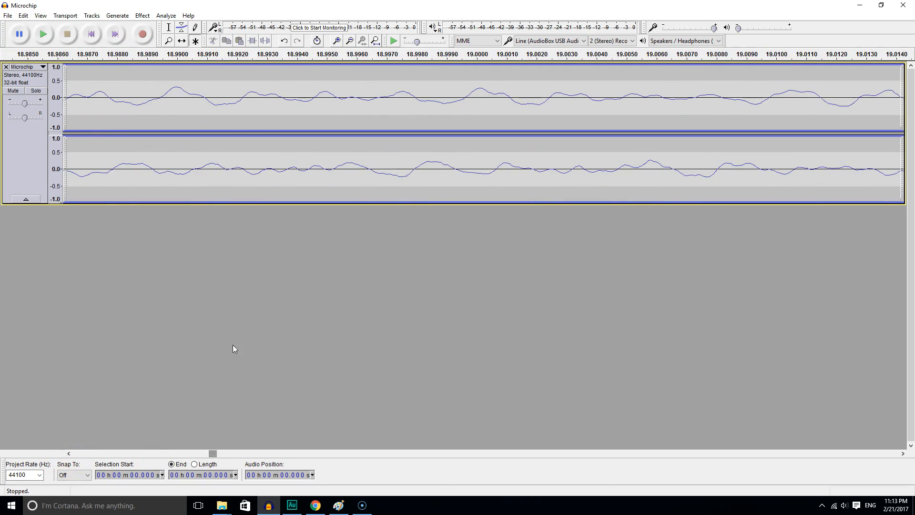
{"action": "left_click", "coordinate": [337, 41]}
{"action": "left_click", "coordinate": [338, 42]}
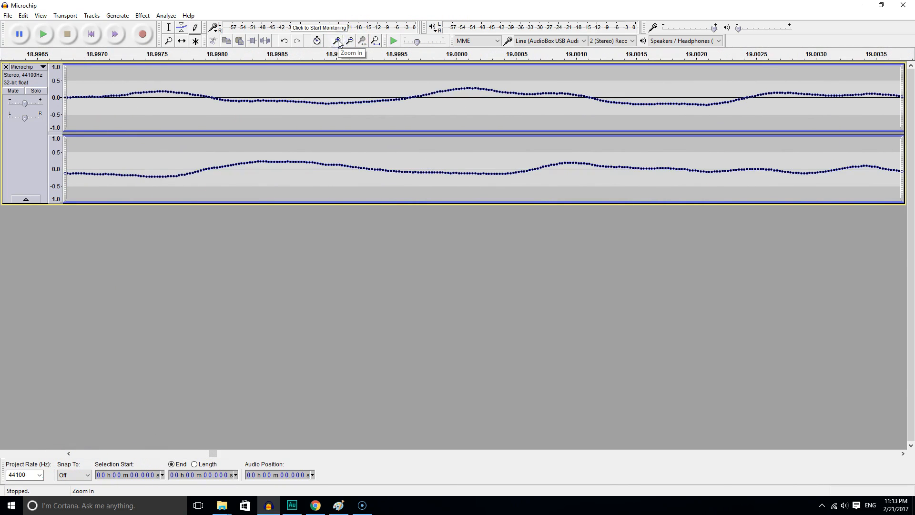
{"action": "left_click", "coordinate": [338, 41]}
{"action": "left_click", "coordinate": [196, 28]}
{"action": "left_click", "coordinate": [370, 92]}
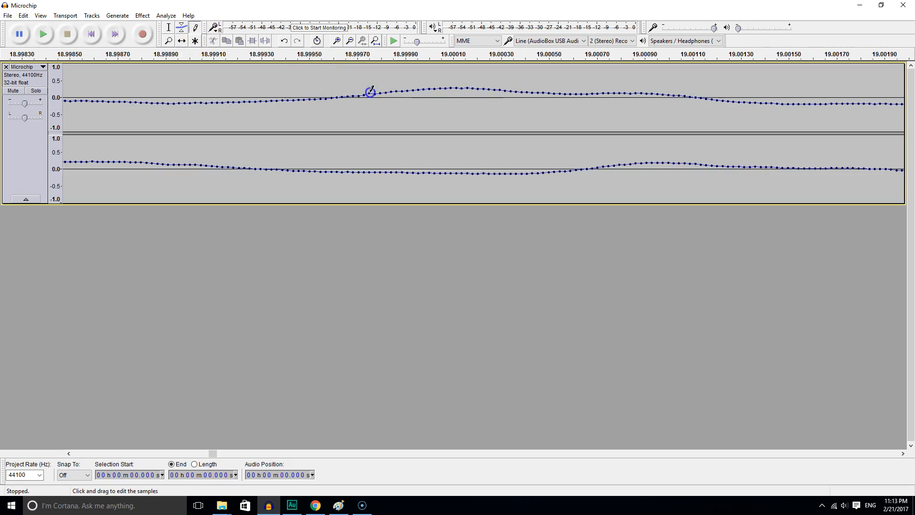
{"action": "left_click", "coordinate": [386, 77]}
{"action": "left_click", "coordinate": [418, 89]}
{"action": "left_click", "coordinate": [457, 80]}
{"action": "left_click", "coordinate": [446, 84]}
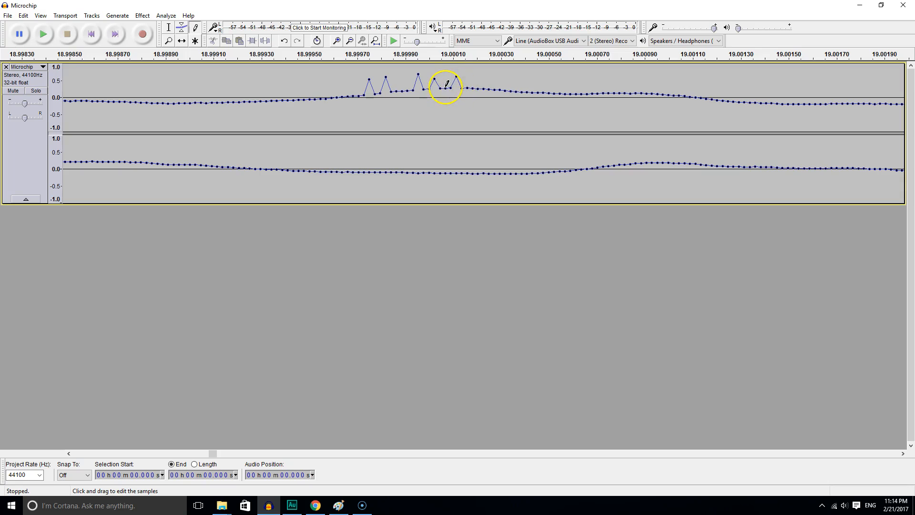
{"action": "left_click_drag", "start_coordinate": [447, 87], "coordinate": [447, 76]}
Step: Close the Microchip project without saving changes and import the cough audio file
{"action": "left_click", "coordinate": [8, 16]}
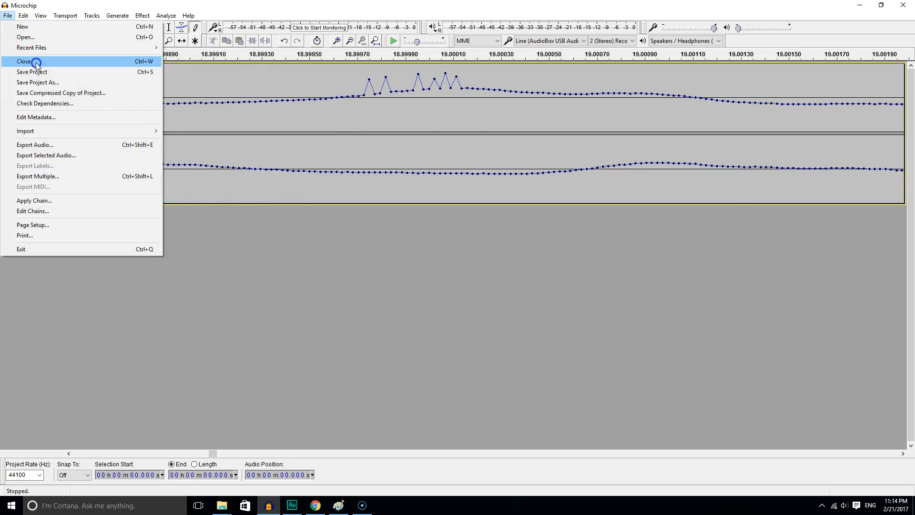
{"action": "left_click", "coordinate": [36, 63]}
{"action": "left_click", "coordinate": [479, 251]}
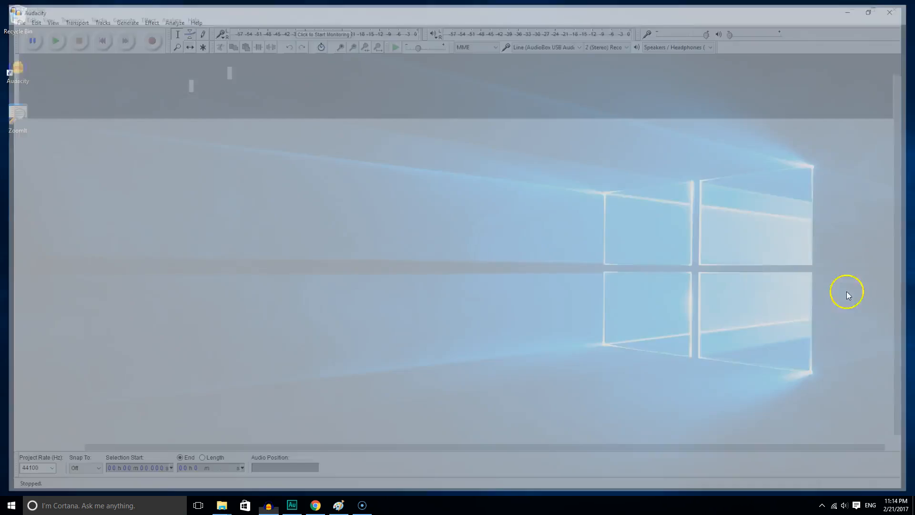
{"action": "left_click_drag", "start_coordinate": [533, 188], "coordinate": [281, 168]}
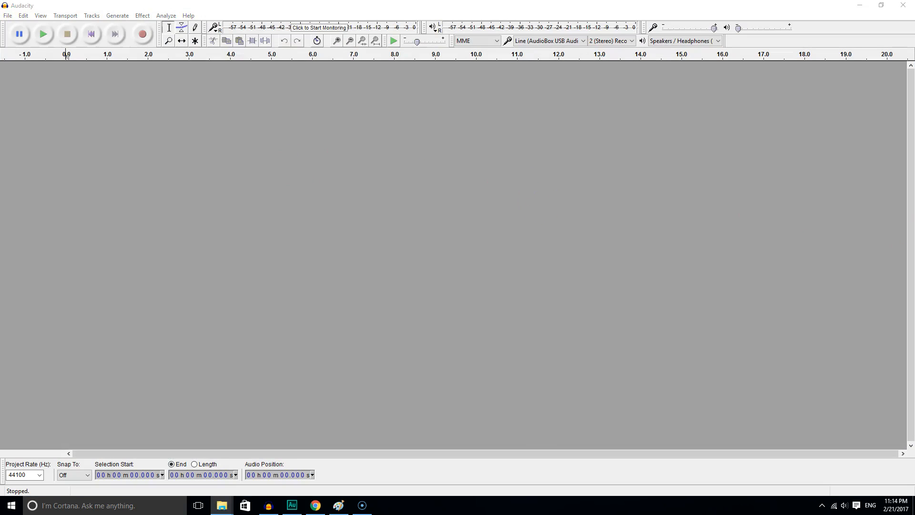
{"action": "left_click_drag", "start_coordinate": [555, 174], "coordinate": [227, 140]}
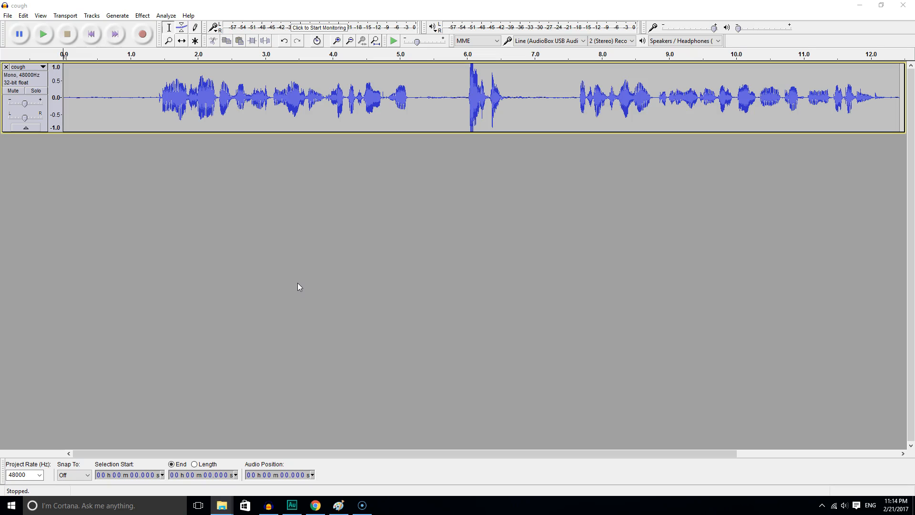
Step: Play the cough track from about 4.1 s to hear the cough between the sentences
{"action": "left_click", "coordinate": [338, 89]}
{"action": "key", "text": "space"}
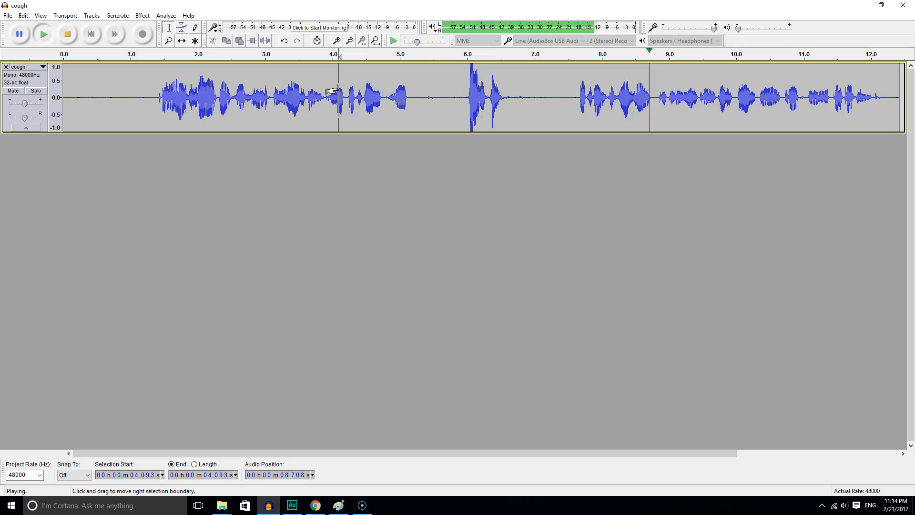
{"action": "key", "text": "space"}
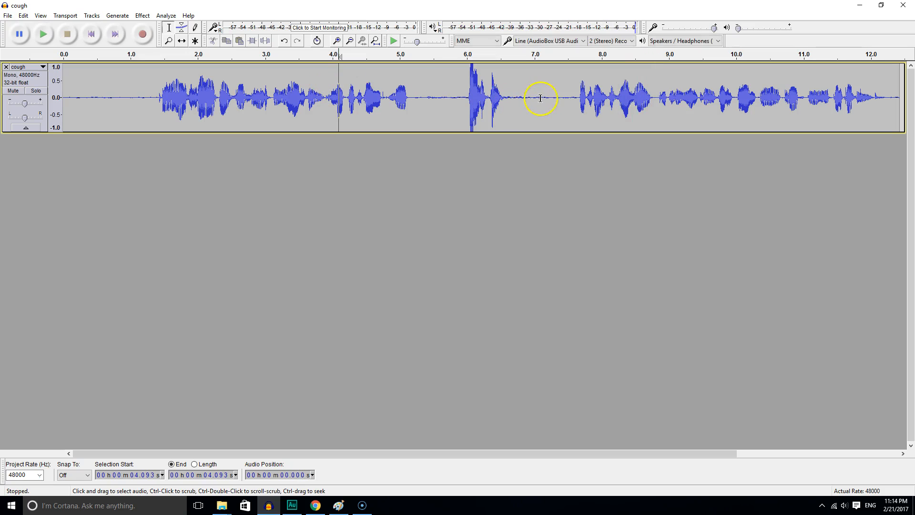
Step: Silence the cough from about 5.3 s to 7.6 s and play back from about 4.8 s to check it
{"action": "left_click", "coordinate": [575, 98]}
{"action": "left_click_drag", "start_coordinate": [575, 99], "coordinate": [420, 103]}
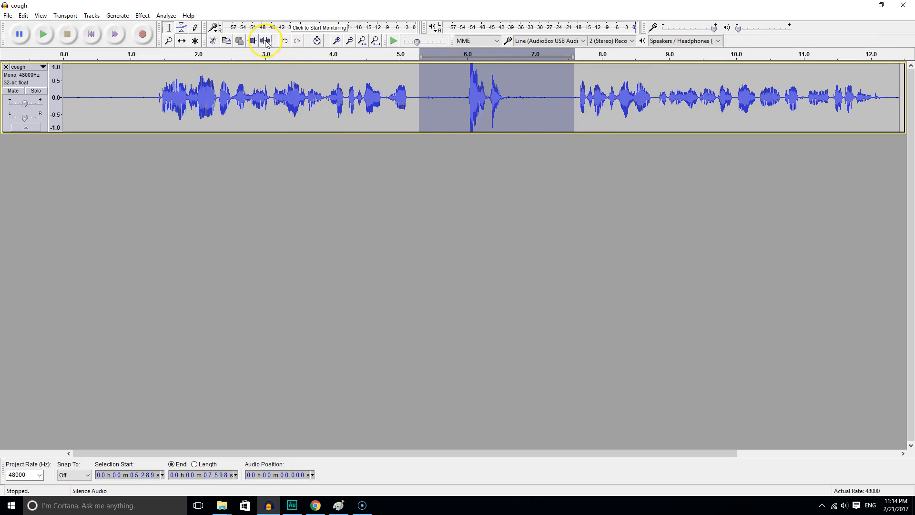
{"action": "left_click", "coordinate": [266, 41]}
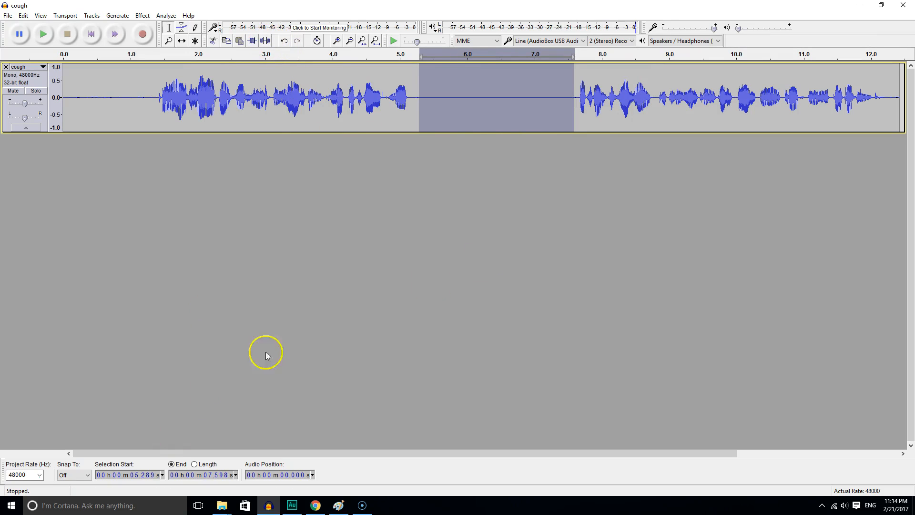
{"action": "left_click", "coordinate": [386, 107]}
{"action": "key", "text": "space"}
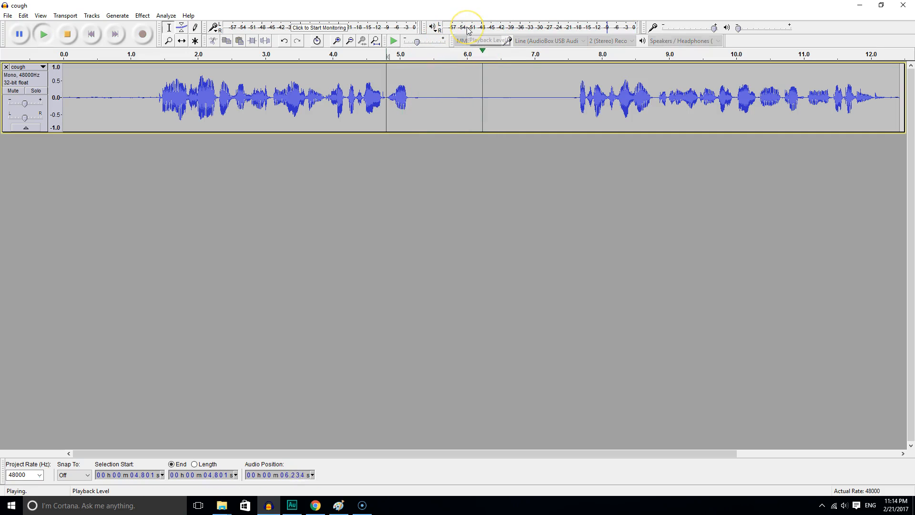
{"action": "key", "text": "space"}
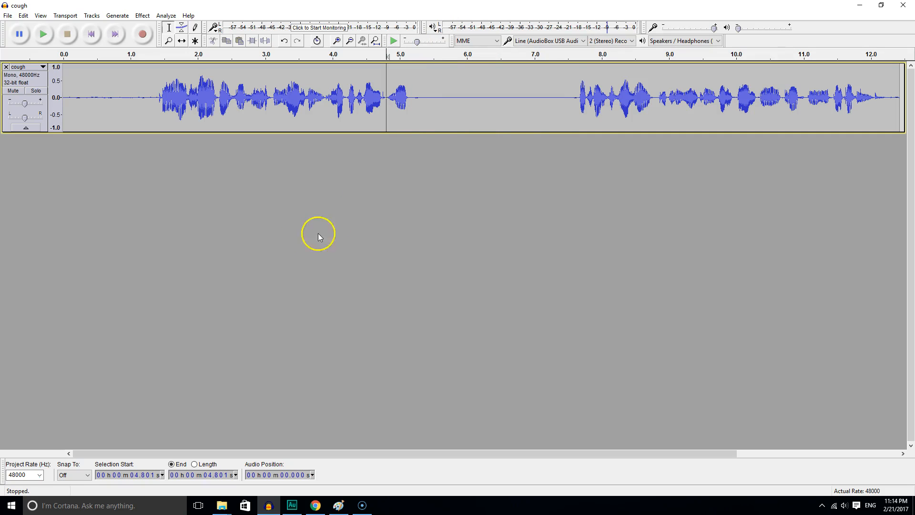
Step: Delete the silent gap from about 5.15 s to 7.56 s and play the join from about 3.5 s
{"action": "left_click_drag", "start_coordinate": [410, 100], "coordinate": [571, 98]}
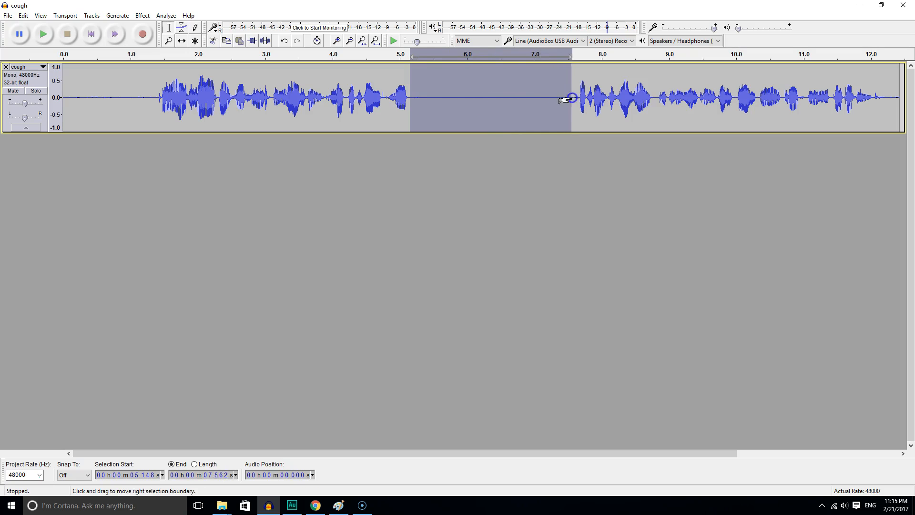
{"action": "key", "text": "Delete"}
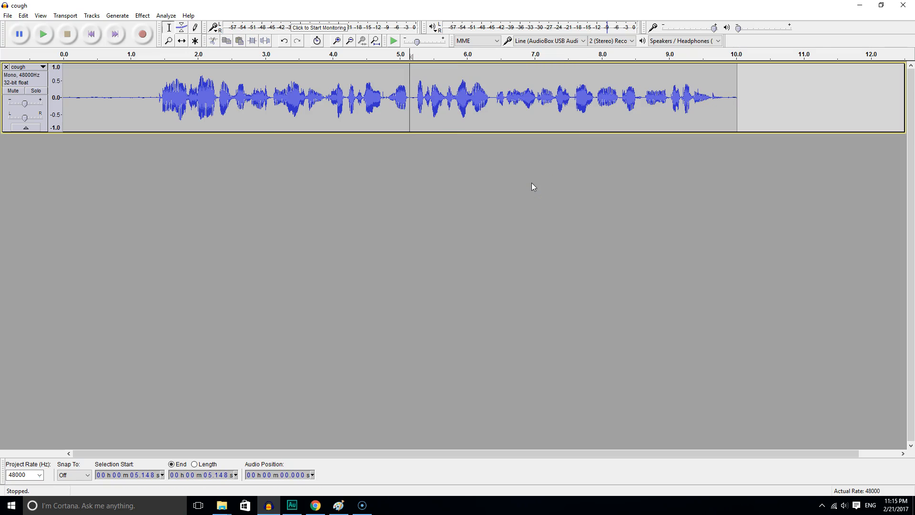
{"action": "left_click", "coordinate": [299, 98]}
{"action": "key", "text": "space"}
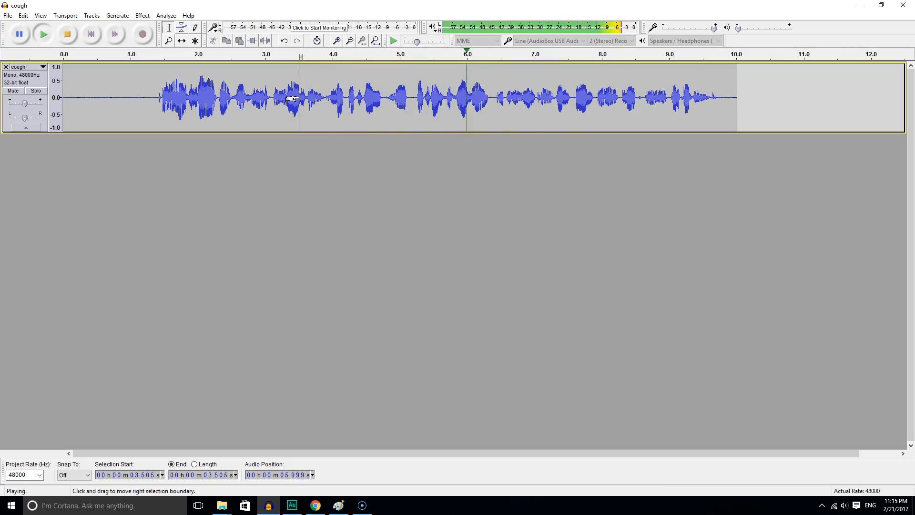
{"action": "key", "text": "space"}
Step: Play short passages starting between about 3.9 s and 5.3 s to locate the words around the join
{"action": "left_click", "coordinate": [353, 104]}
{"action": "key", "text": "space"}
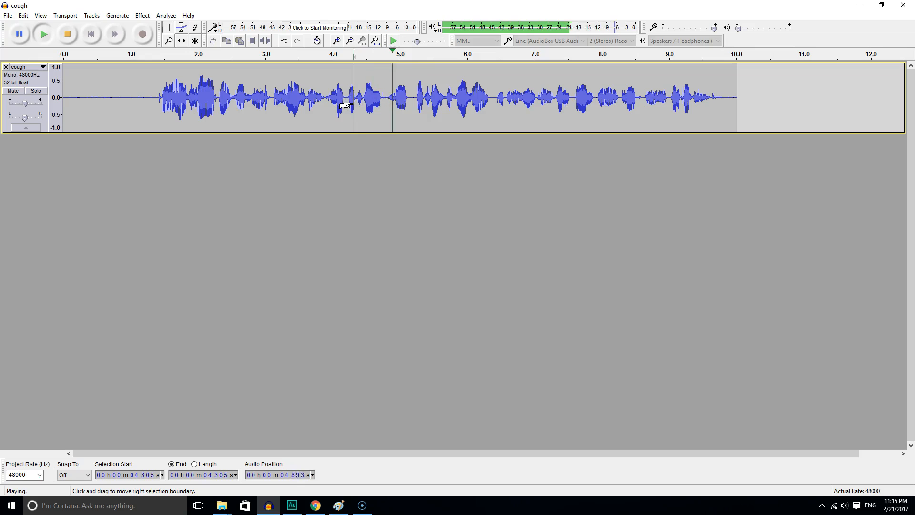
{"action": "key", "text": "space"}
{"action": "left_click", "coordinate": [328, 106]}
{"action": "key", "text": "space"}
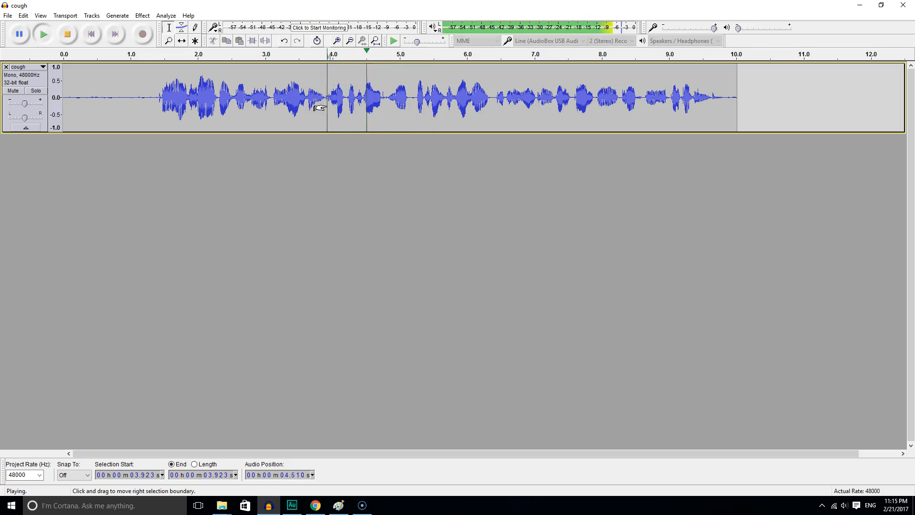
{"action": "key", "text": "space"}
{"action": "left_click", "coordinate": [359, 100]}
{"action": "key", "text": "space"}
{"action": "key", "text": "space"}
{"action": "left_click", "coordinate": [405, 95]}
{"action": "left_click", "coordinate": [417, 97]}
{"action": "key", "text": "space"}
{"action": "key", "text": "space"}
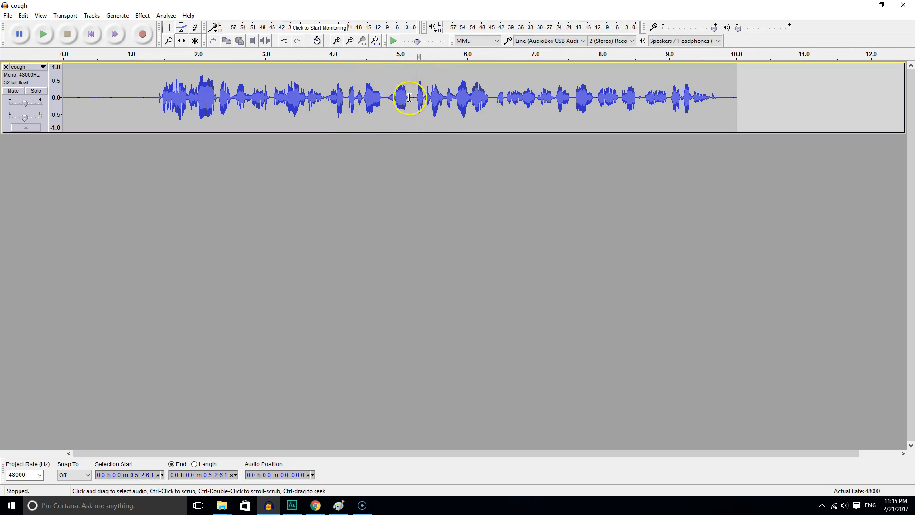
Step: Delete the words from about 4.36 s to 5.16 s and play the result from about 3.4 s
{"action": "left_click_drag", "start_coordinate": [409, 97], "coordinate": [356, 112]}
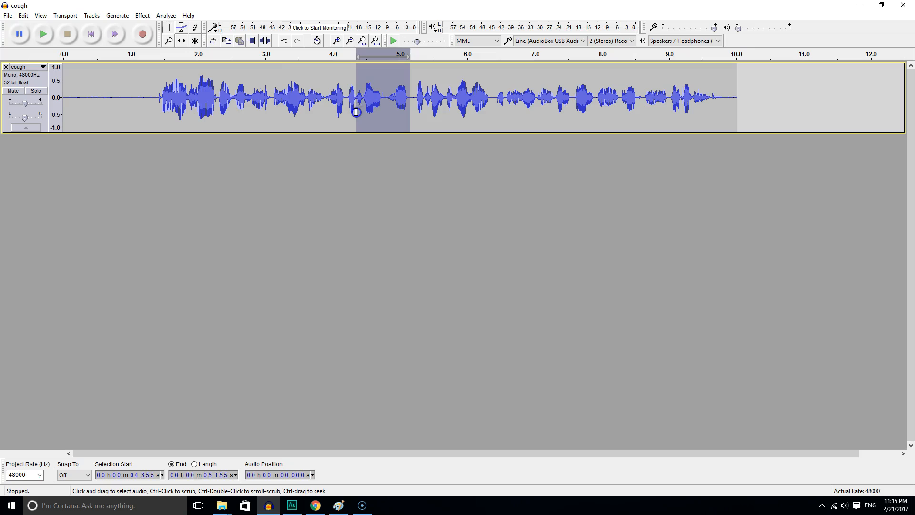
{"action": "key", "text": "Delete"}
{"action": "left_click", "coordinate": [293, 110]}
{"action": "key", "text": "space"}
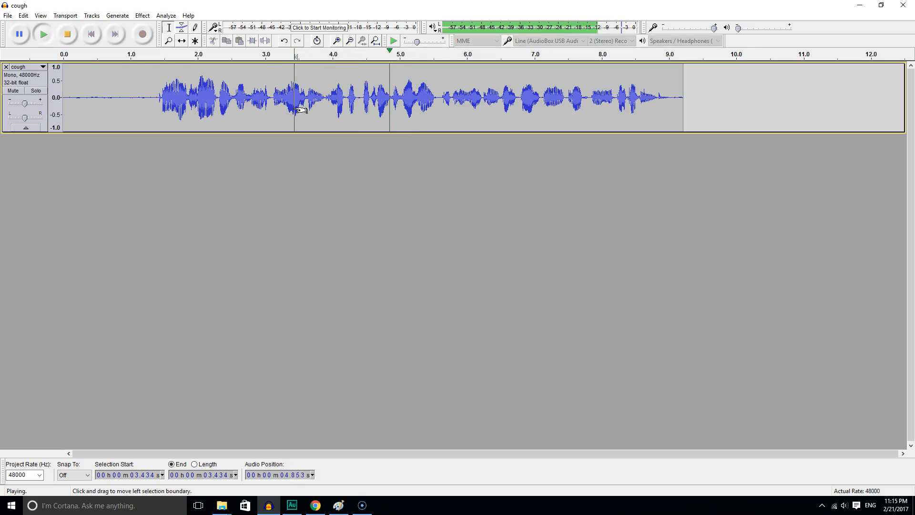
{"action": "key", "text": "space"}
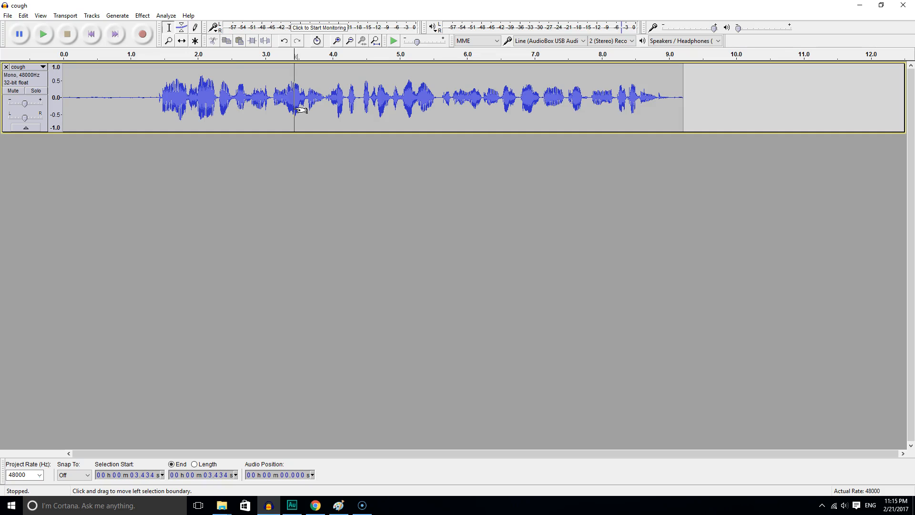
Step: Delete about 0.6 s from the start of the cough track and silence the remaining lead-in up to about 0.79 s
{"action": "left_click_drag", "start_coordinate": [130, 100], "coordinate": [62, 98]}
{"action": "key", "text": "Delete"}
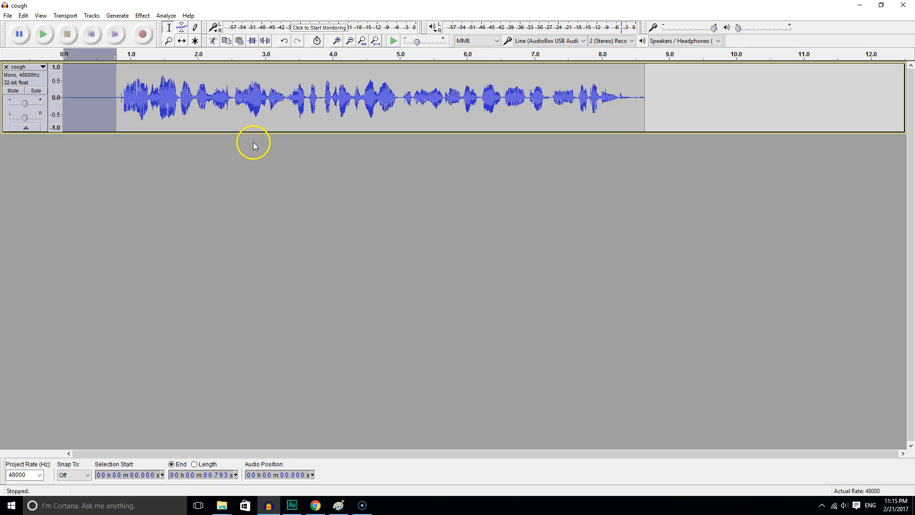
{"action": "left_click", "coordinate": [82, 95]}
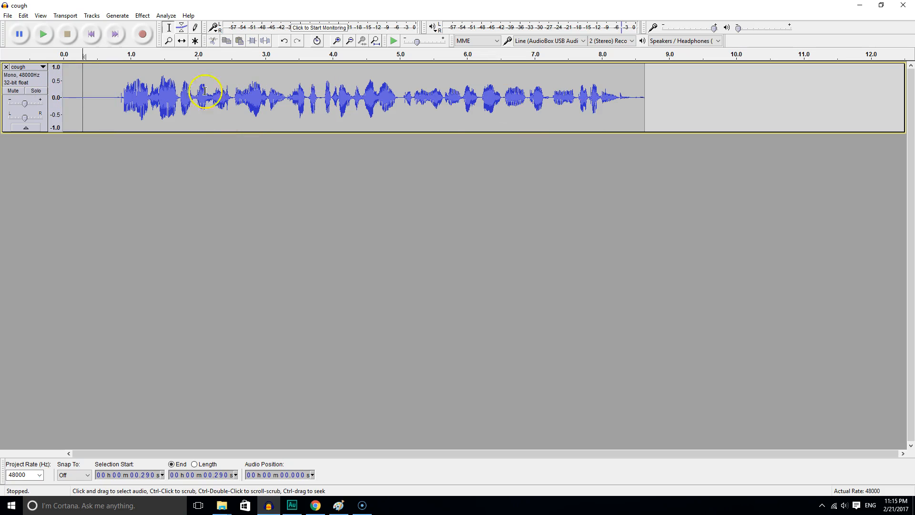
Step: Trim the cough track to the speech from about 0.86 s to 8.42 s, removing the audio outside it
{"action": "left_click_drag", "start_coordinate": [121, 98], "coordinate": [630, 91]}
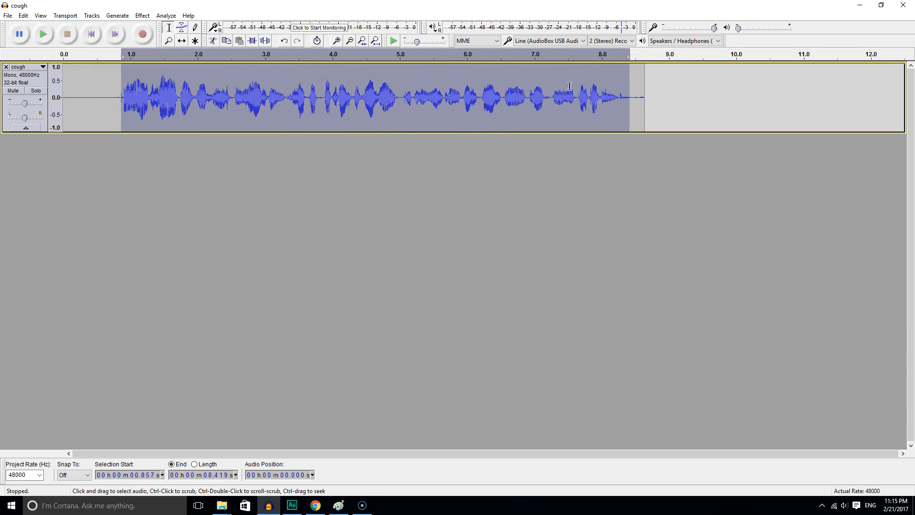
{"action": "left_click", "coordinate": [253, 42]}
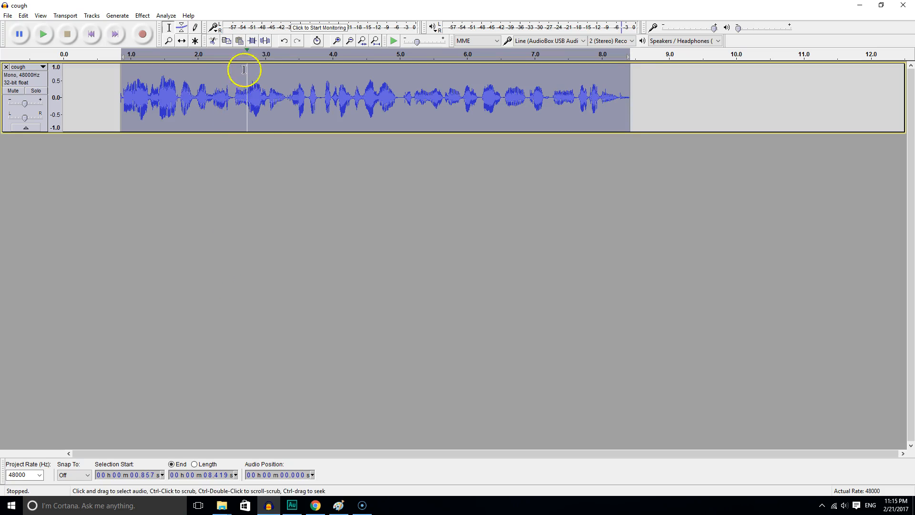
{"action": "left_click", "coordinate": [222, 171]}
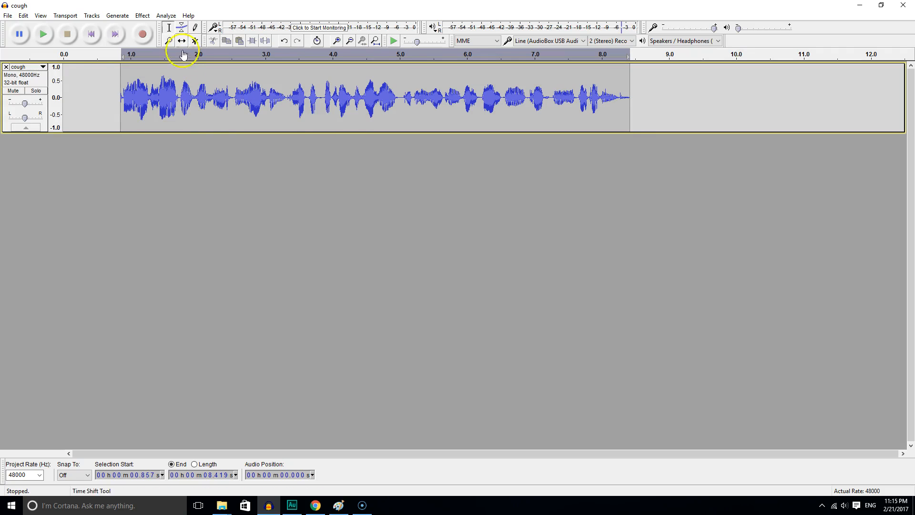
{"action": "left_click", "coordinate": [143, 16]}
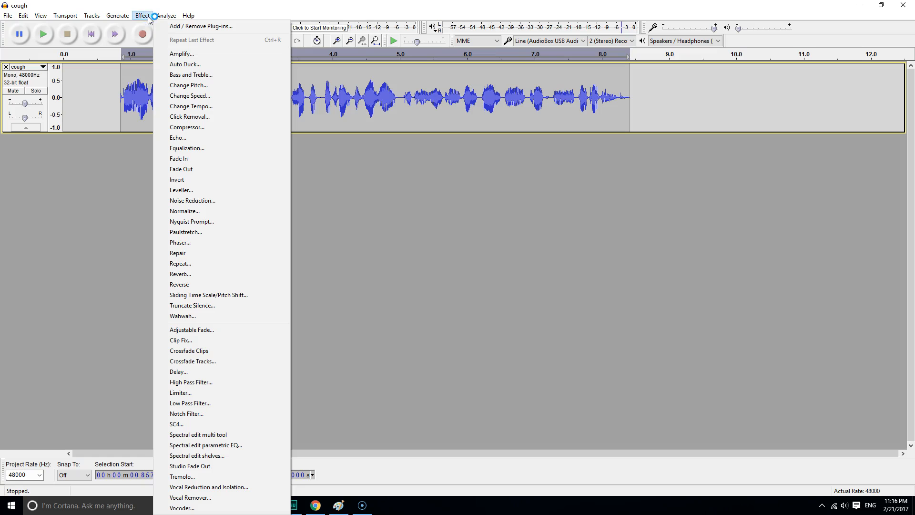
{"action": "left_click", "coordinate": [184, 150]}
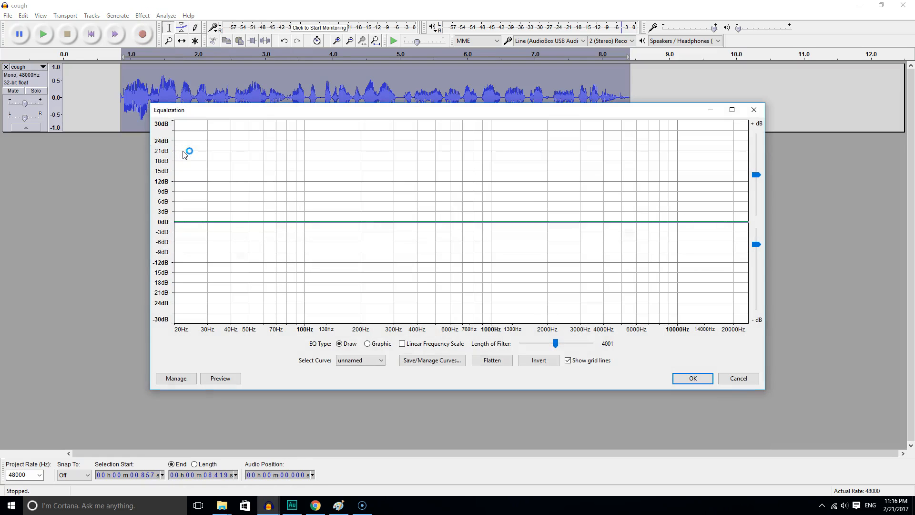
{"action": "left_click", "coordinate": [738, 378]}
Step: Apply the Normalize effect to the trimmed speech from about 0.86 s to 8.42 s
{"action": "left_click", "coordinate": [139, 17]}
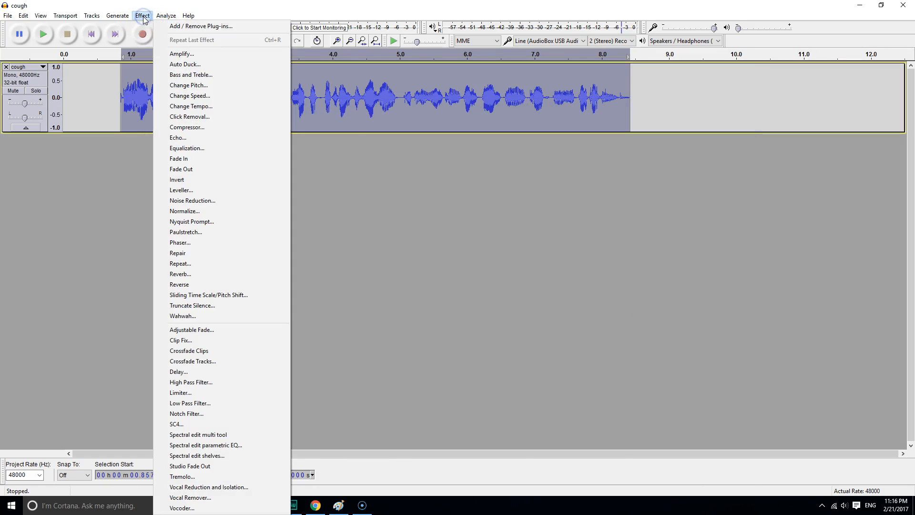
{"action": "left_click", "coordinate": [202, 215]}
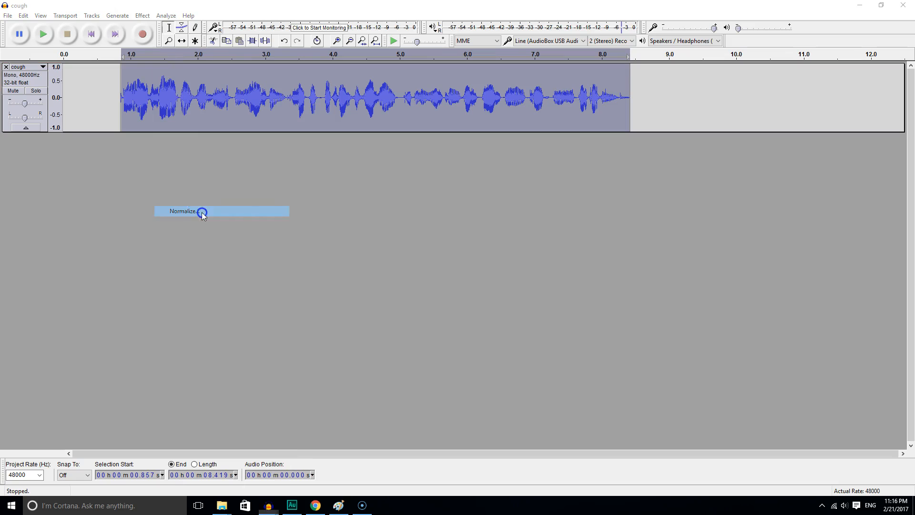
{"action": "left_click", "coordinate": [486, 278]}
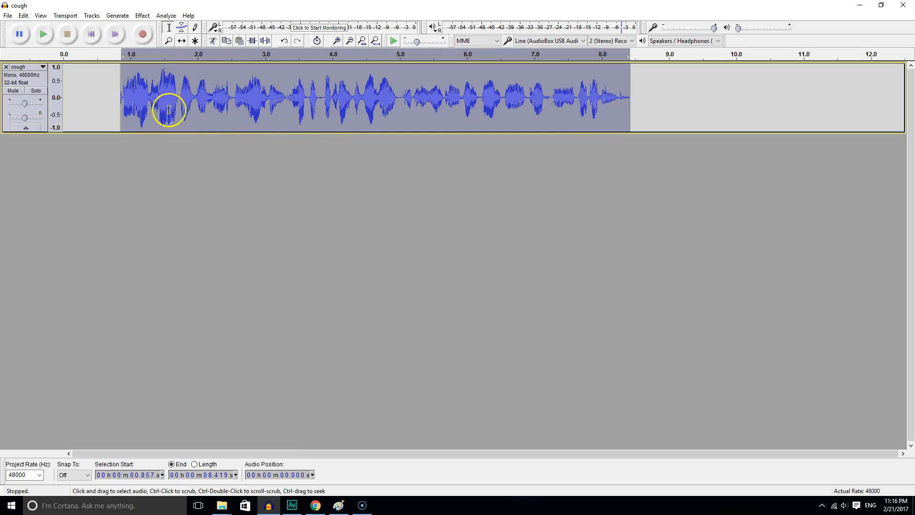
Step: Apply the Compressor effect to the selected speech with a -12 dB threshold, -40 dB noise floor and 2:1 ratio
{"action": "left_click", "coordinate": [142, 16]}
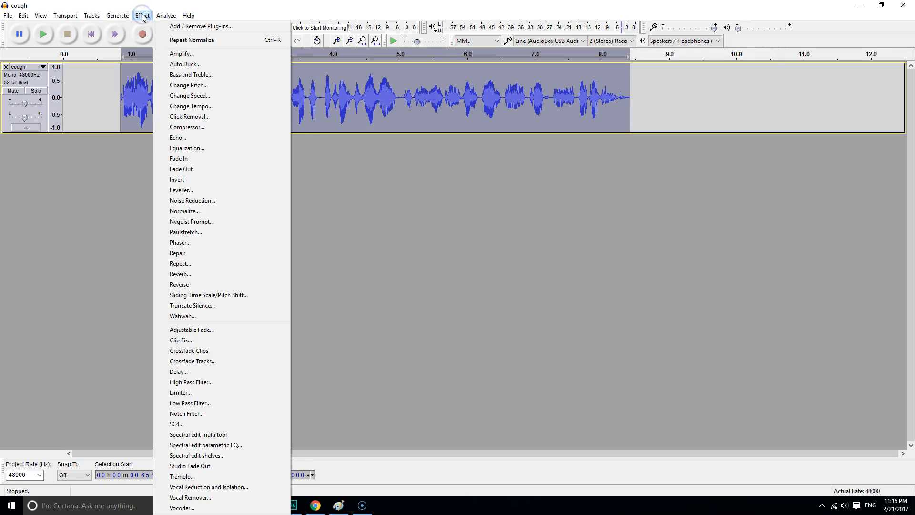
{"action": "left_click", "coordinate": [190, 127]}
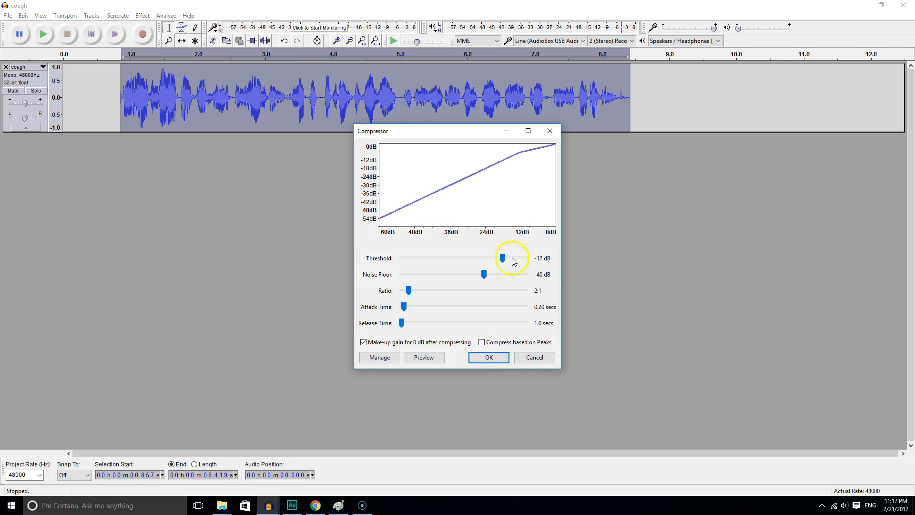
{"action": "left_click", "coordinate": [490, 357]}
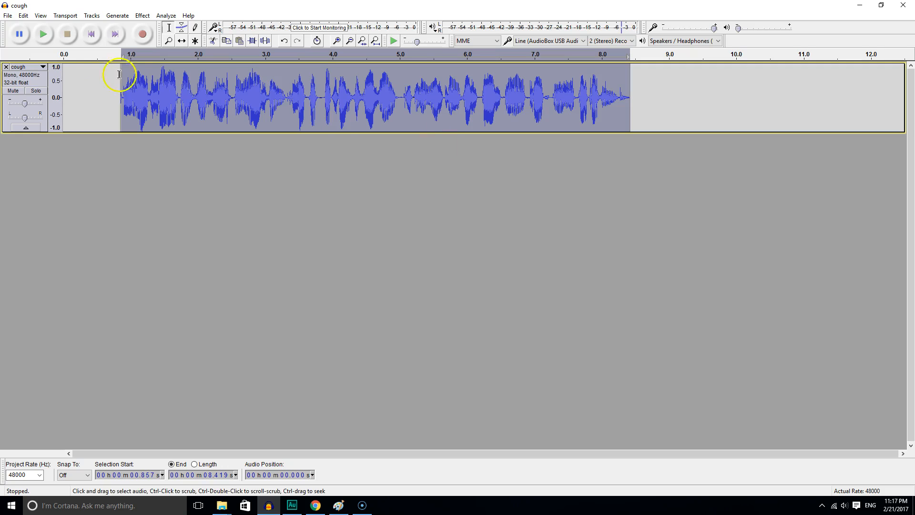
Step: Shift the speech clip in time so it starts at 0 s and play it from the beginning
{"action": "left_click", "coordinate": [181, 41]}
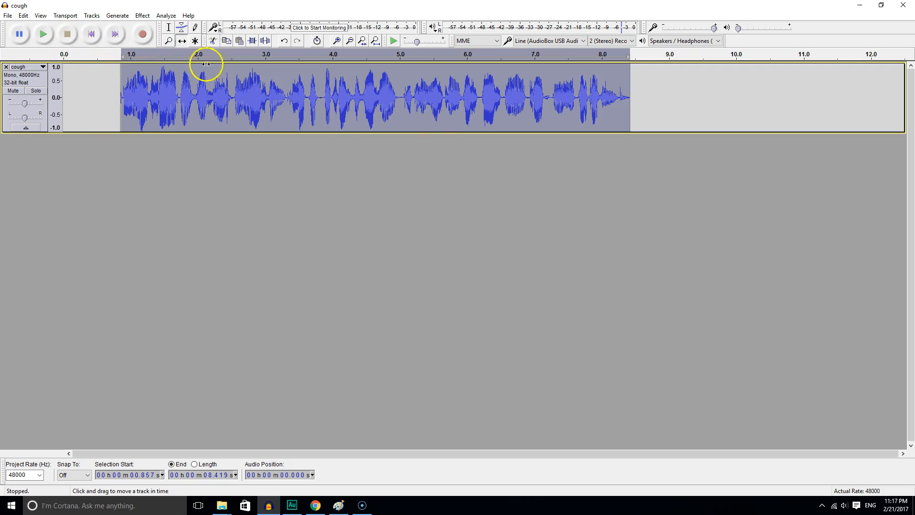
{"action": "left_click_drag", "start_coordinate": [177, 84], "coordinate": [129, 84]}
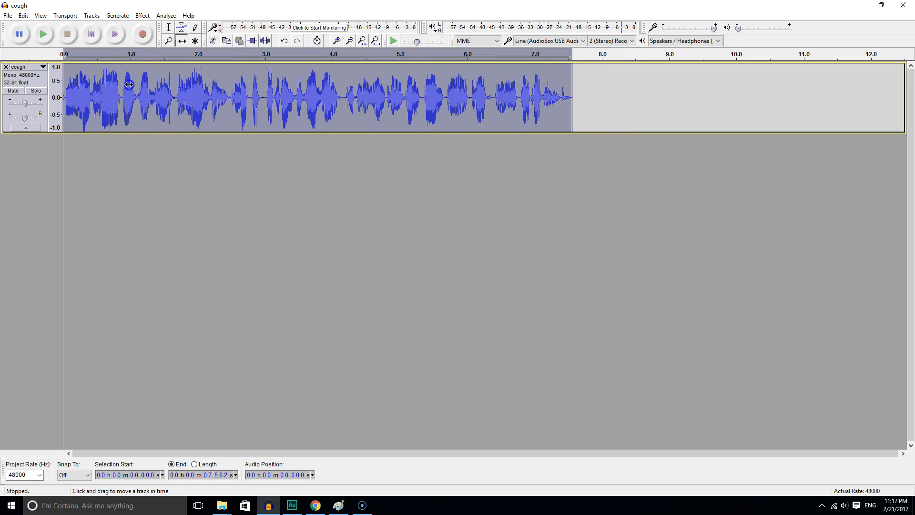
{"action": "left_click", "coordinate": [91, 34]}
{"action": "left_click", "coordinate": [46, 36]}
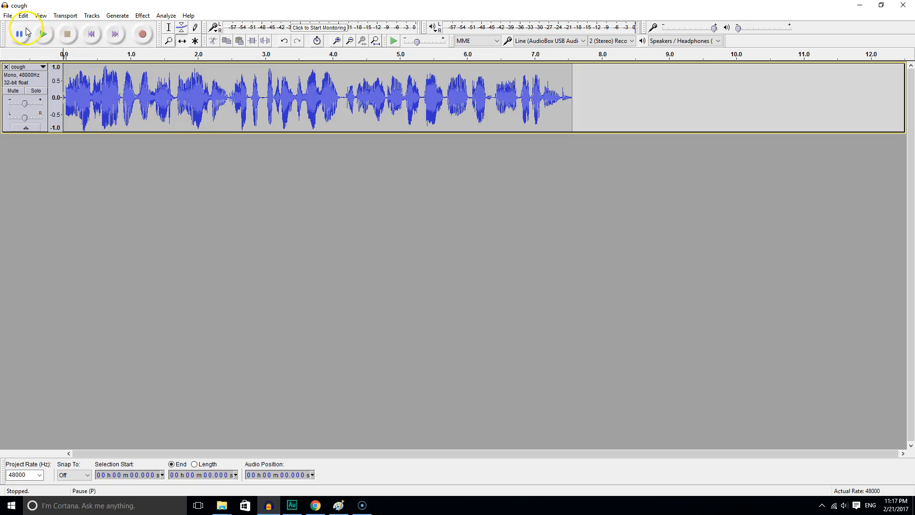
Step: Select the speech from about 1.13 s to 2.0 s, replacing that selection with a cursor at about 2.55 s
{"action": "left_click", "coordinate": [181, 40]}
{"action": "left_click_drag", "start_coordinate": [155, 80], "coordinate": [197, 85]}
{"action": "left_click", "coordinate": [169, 27]}
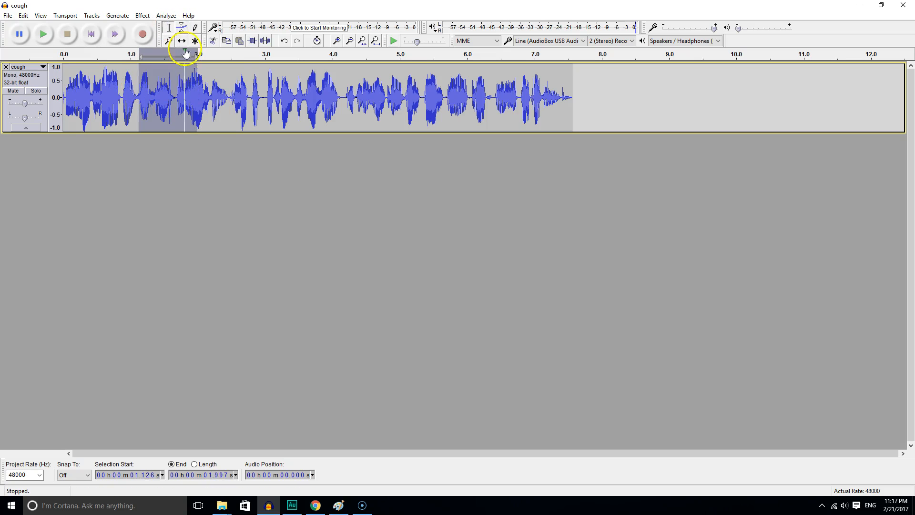
{"action": "left_click", "coordinate": [234, 103]}
Step: Zoom in on the speech at about 1.5 s, zoom back out and try the Time Shift tool on the clip
{"action": "left_click", "coordinate": [168, 40]}
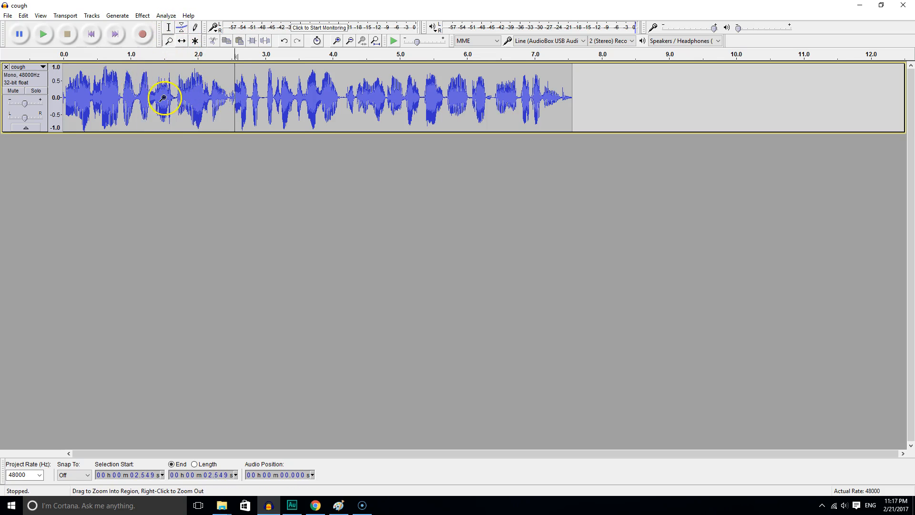
{"action": "left_click", "coordinate": [163, 98]}
{"action": "right_click", "coordinate": [163, 98]}
{"action": "left_click", "coordinate": [182, 41]}
{"action": "mouse_move", "coordinate": [184, 80]}
{"action": "left_mouse_down"}
{"action": "mouse_move", "coordinate": [219, 94]}
{"action": "mouse_move", "coordinate": [185, 97]}
{"action": "left_mouse_up"}
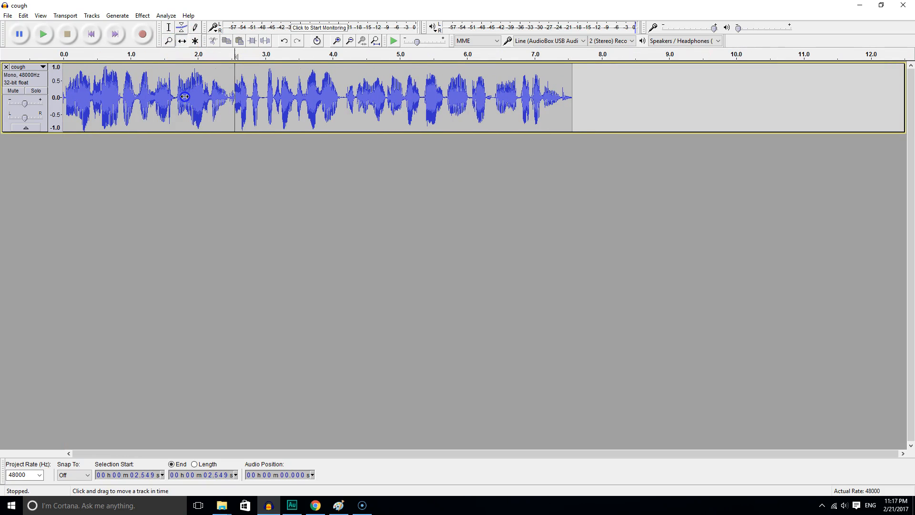
Step: Lower the speech volume between about 1.5 s and 3.4 s with Envelope control points, dipping around 2.0 s to 2.7 s
{"action": "left_click", "coordinate": [182, 27]}
{"action": "left_click", "coordinate": [162, 79]}
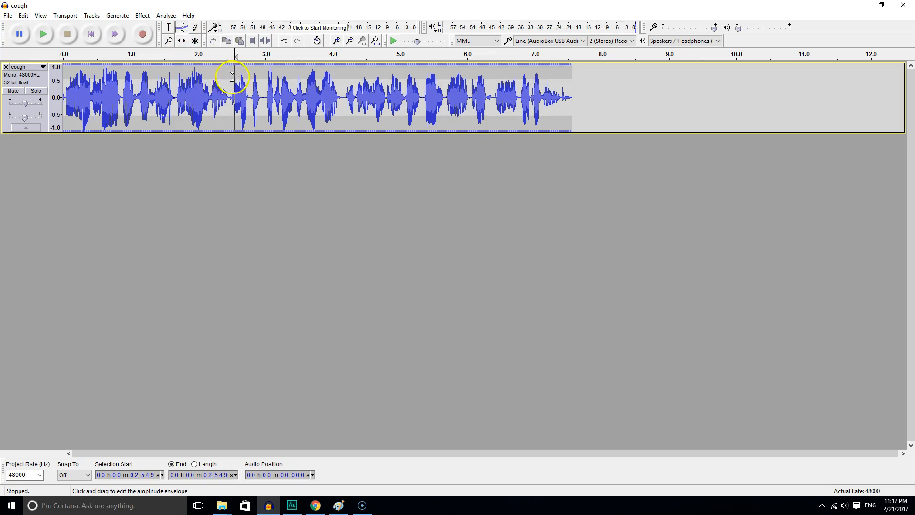
{"action": "left_click", "coordinate": [193, 82]}
{"action": "left_click", "coordinate": [243, 81]}
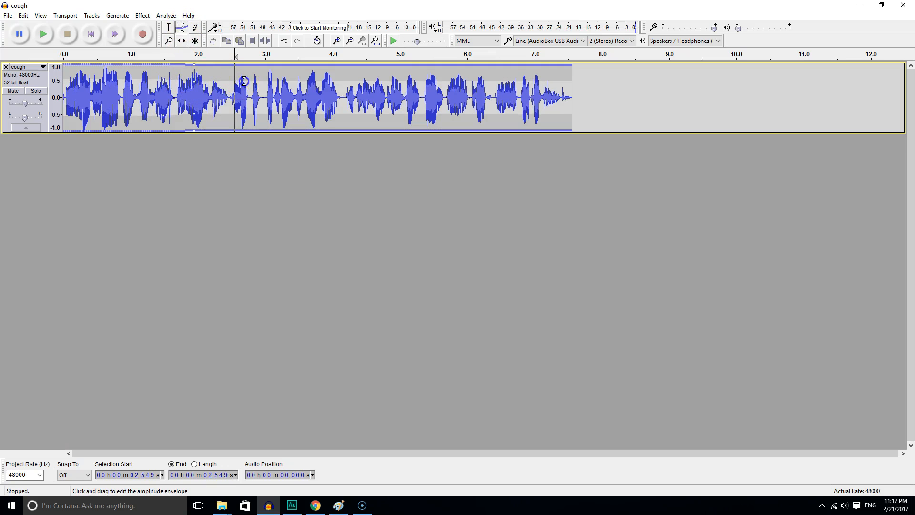
{"action": "left_click", "coordinate": [289, 85]}
{"action": "left_click_drag", "start_coordinate": [290, 85], "coordinate": [198, 91]}
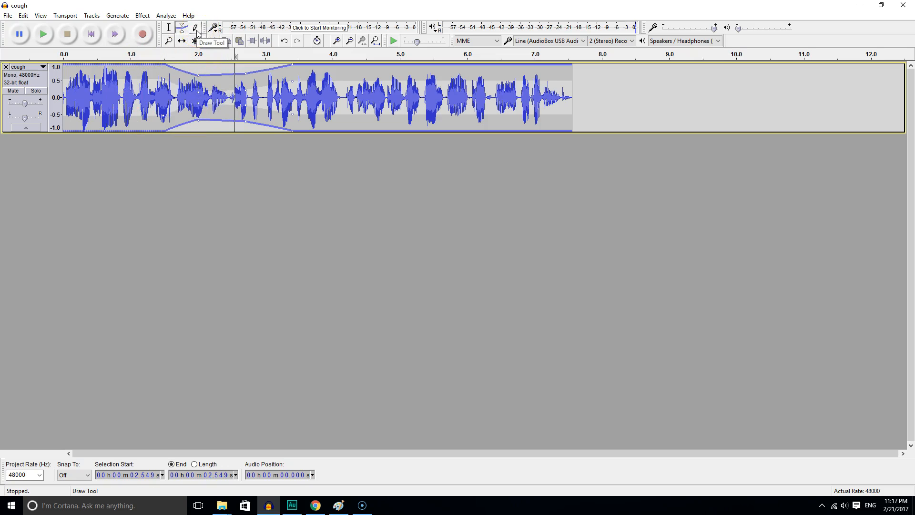
Step: Using the Multi-Tool, delete the speech from about 0.55 s to 0.83 s and adjust the envelope point to about 1.75 s
{"action": "left_click", "coordinate": [195, 41]}
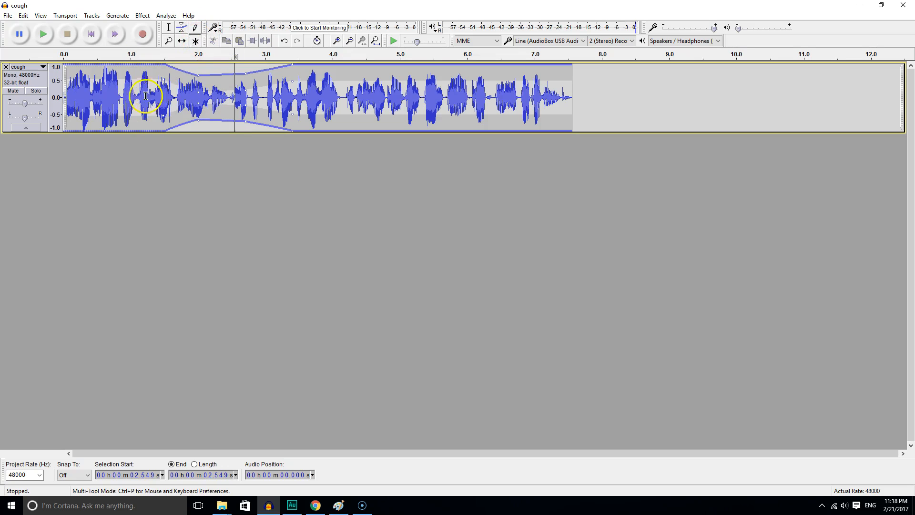
{"action": "left_click_drag", "start_coordinate": [118, 96], "coordinate": [101, 97]}
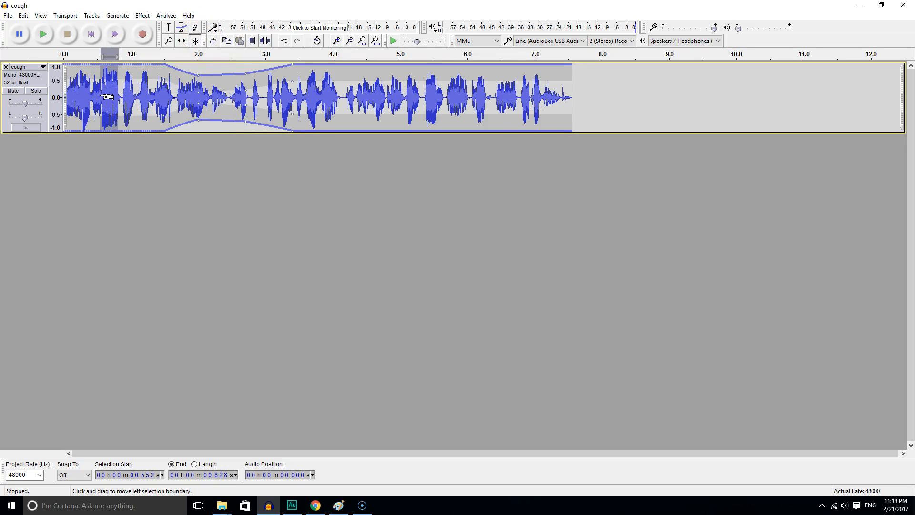
{"action": "key", "text": "Delete"}
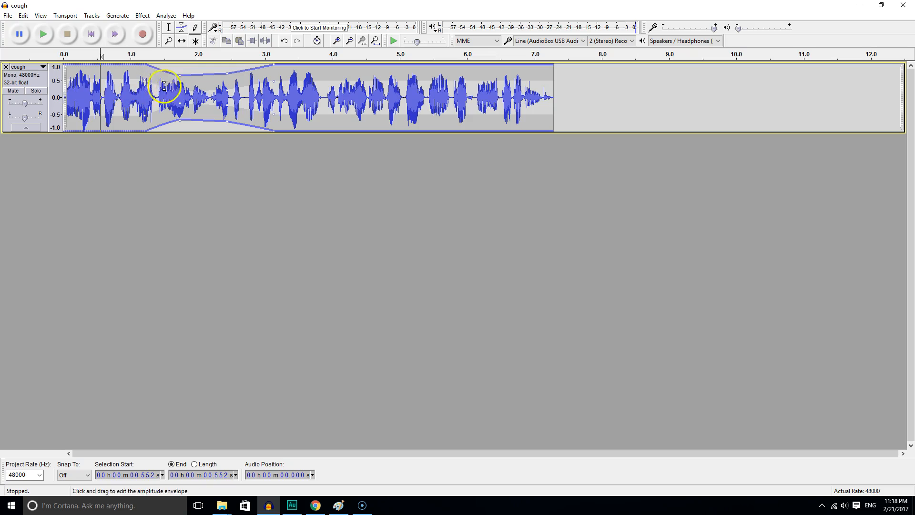
{"action": "left_click_drag", "start_coordinate": [181, 92], "coordinate": [182, 90]}
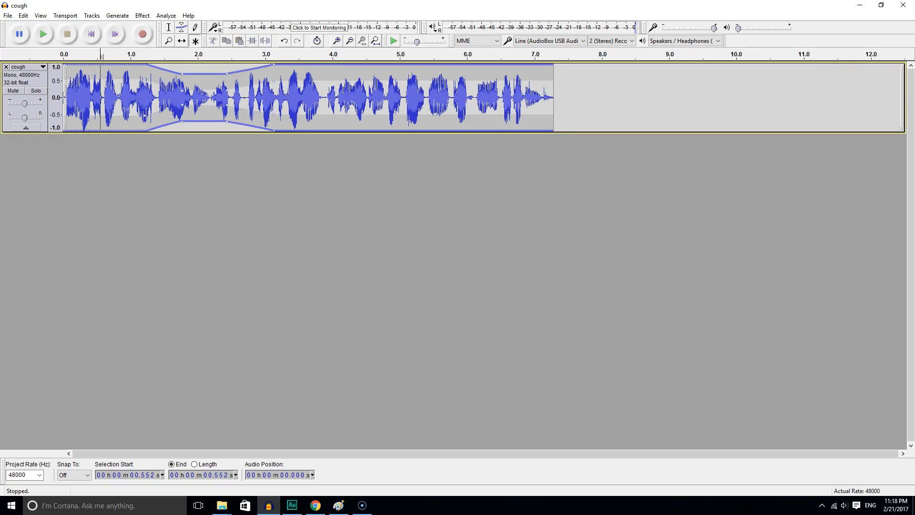
{"action": "left_click", "coordinate": [145, 16]}
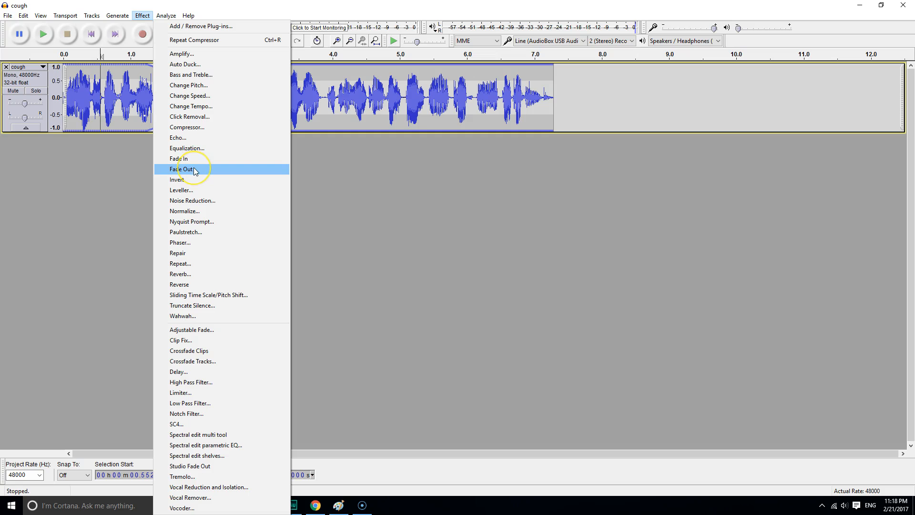
{"action": "left_click", "coordinate": [193, 169]}
{"action": "left_click", "coordinate": [145, 16]}
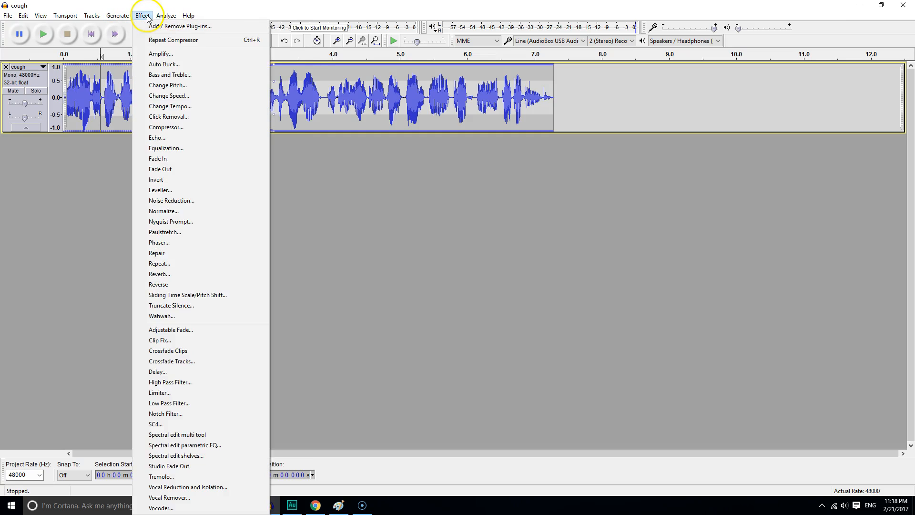
{"action": "left_click", "coordinate": [145, 16]}
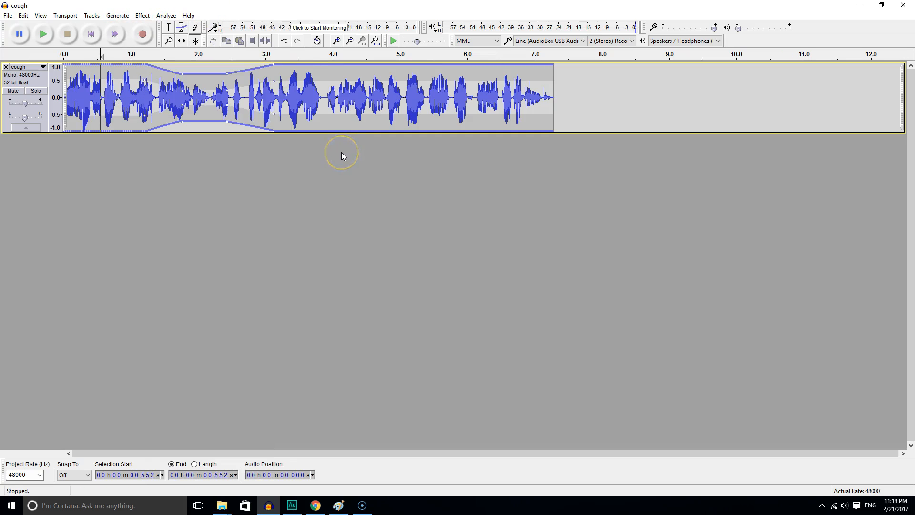